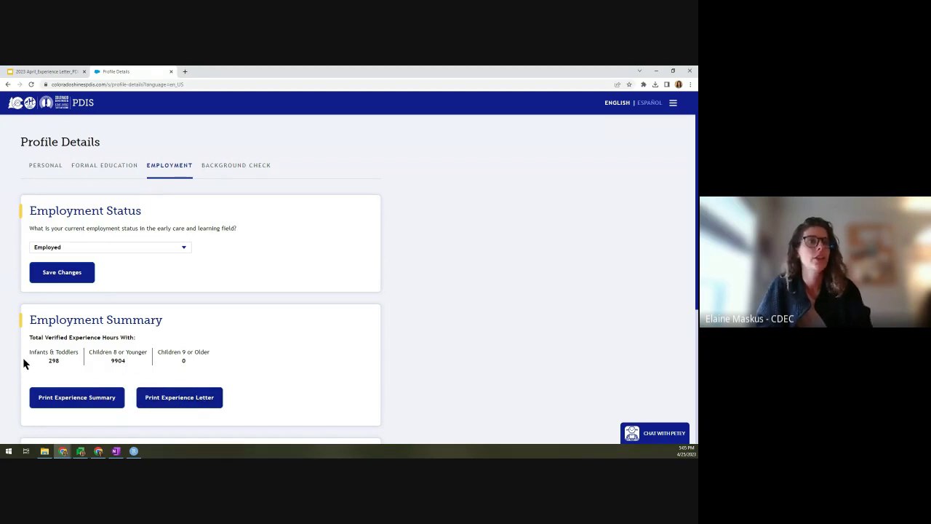
Step: Review the total verified experience hours for each age group in the Employment Summary
{"action": "left_click_drag", "start_coordinate": [24, 356], "coordinate": [199, 359]}
{"action": "left_click", "coordinate": [198, 360]}
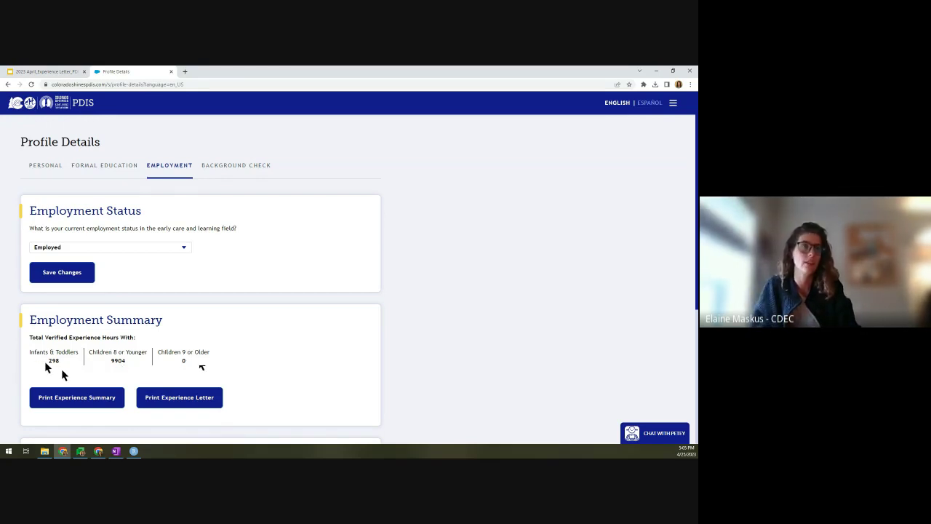
{"action": "left_click_drag", "start_coordinate": [41, 363], "coordinate": [141, 362]}
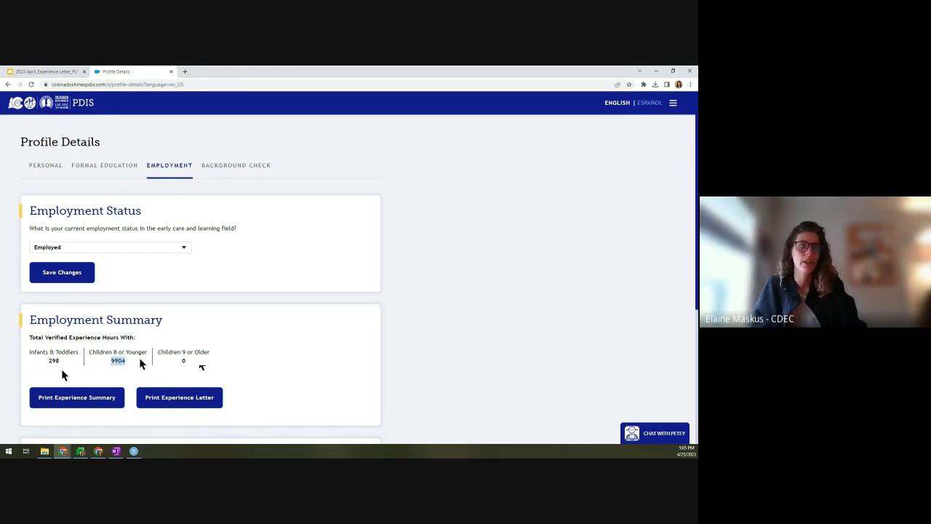
{"action": "left_click", "coordinate": [138, 354]}
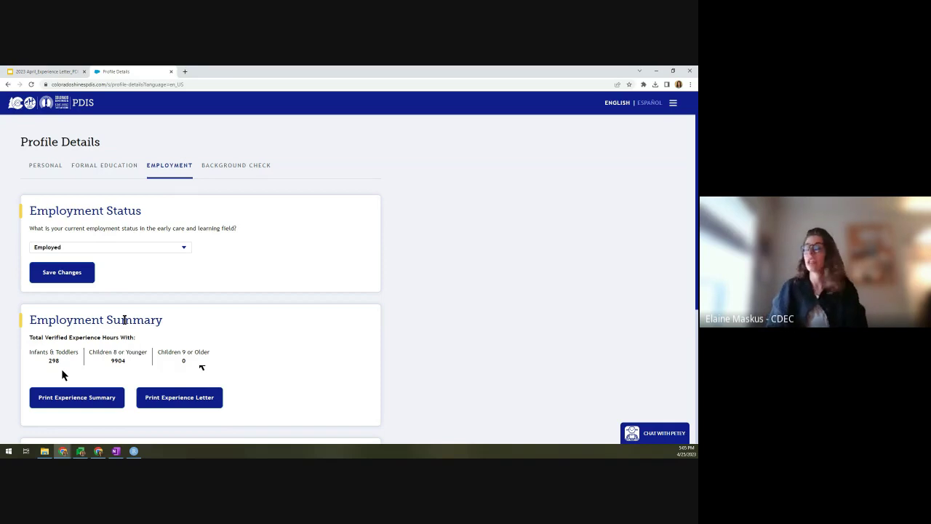
Step: Generate an experience letter for the center Bill's Childcare TEST
{"action": "left_click", "coordinate": [190, 402]}
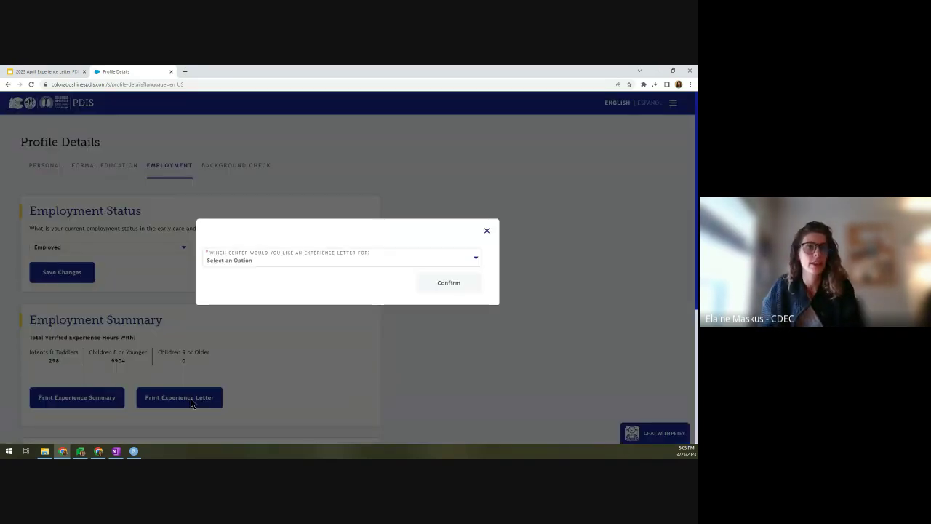
{"action": "left_click", "coordinate": [293, 264]}
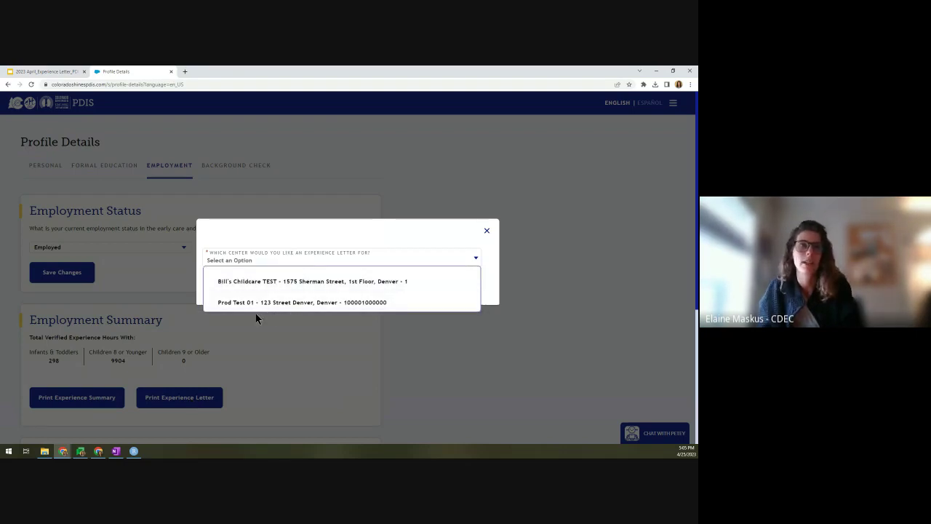
{"action": "left_click", "coordinate": [283, 282]}
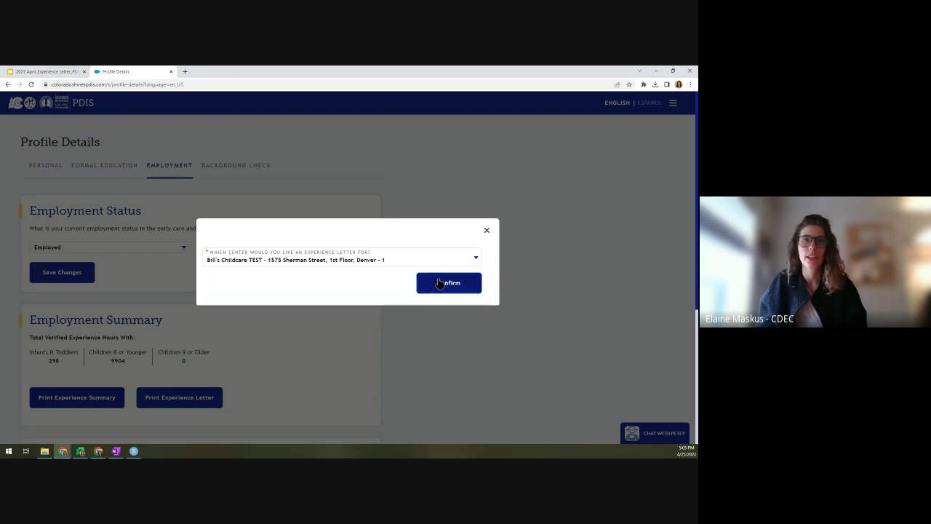
{"action": "left_click", "coordinate": [439, 283]}
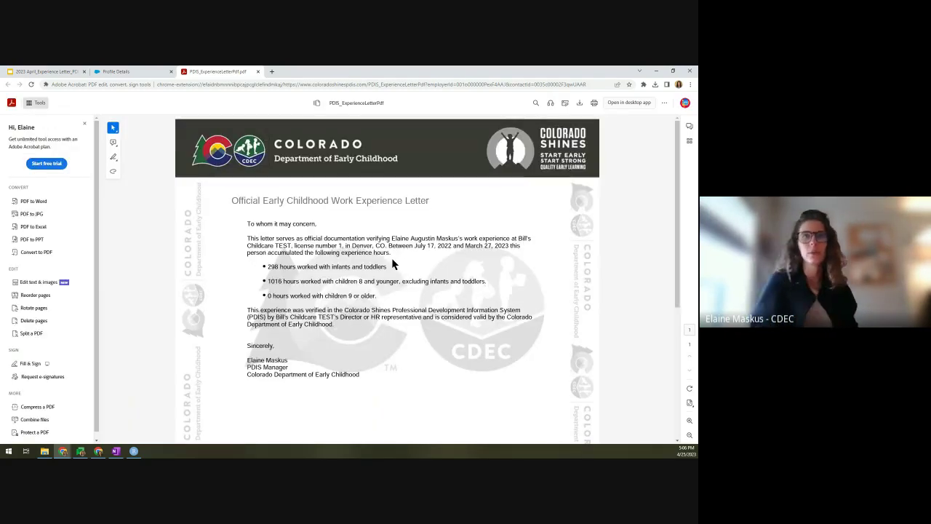
Step: Examine the letter's opening paragraph for the employee, center, license number, location and employment dates
{"action": "left_click_drag", "start_coordinate": [393, 239], "coordinate": [439, 236]}
{"action": "double_click", "coordinate": [524, 239]}
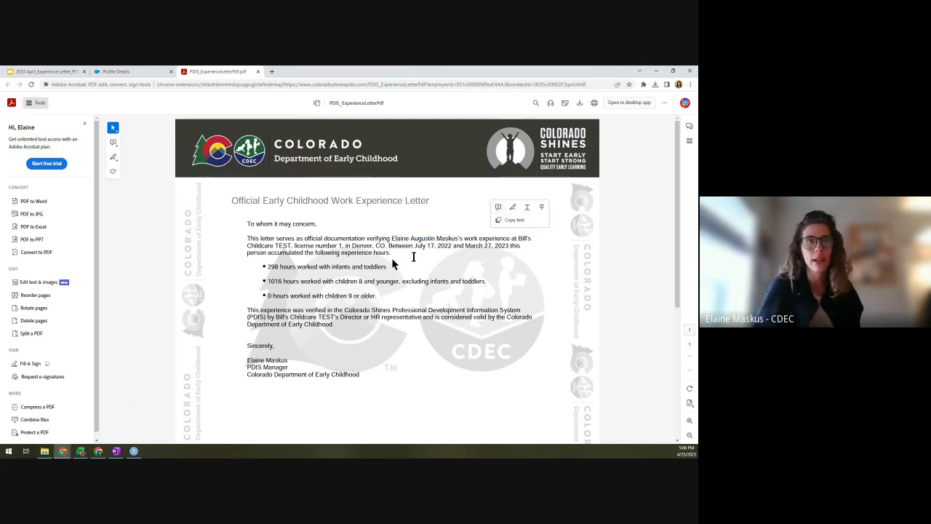
{"action": "left_click_drag", "start_coordinate": [294, 245], "coordinate": [511, 238]}
{"action": "left_click", "coordinate": [341, 246]}
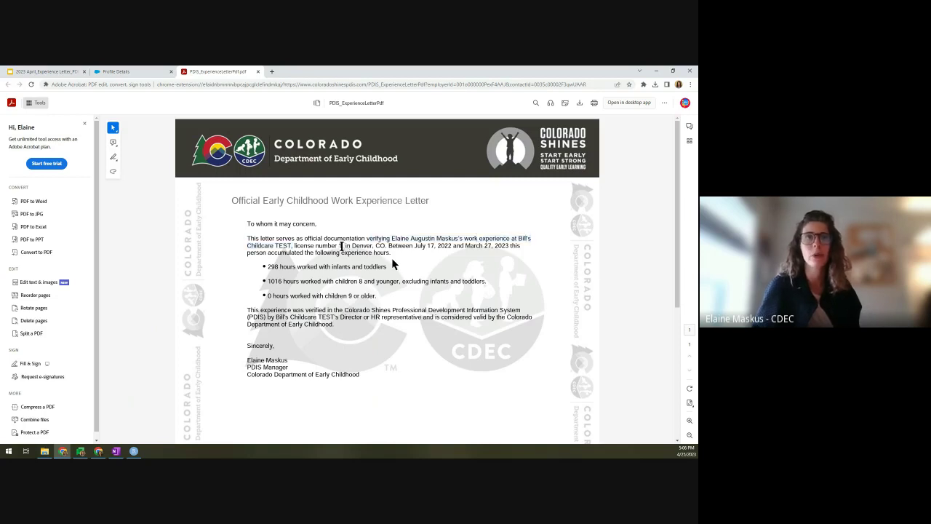
{"action": "left_click_drag", "start_coordinate": [341, 247], "coordinate": [510, 247]}
{"action": "left_click", "coordinate": [422, 248]}
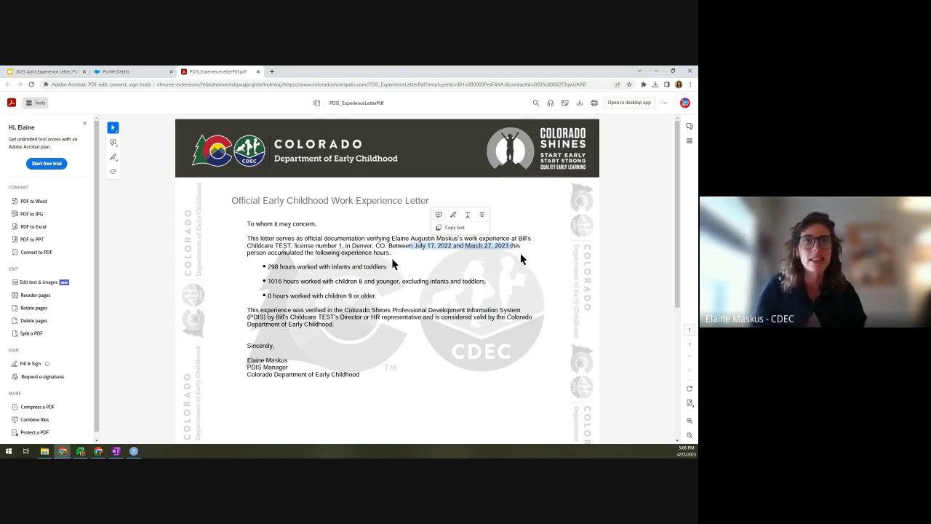
{"action": "left_click", "coordinate": [528, 262]}
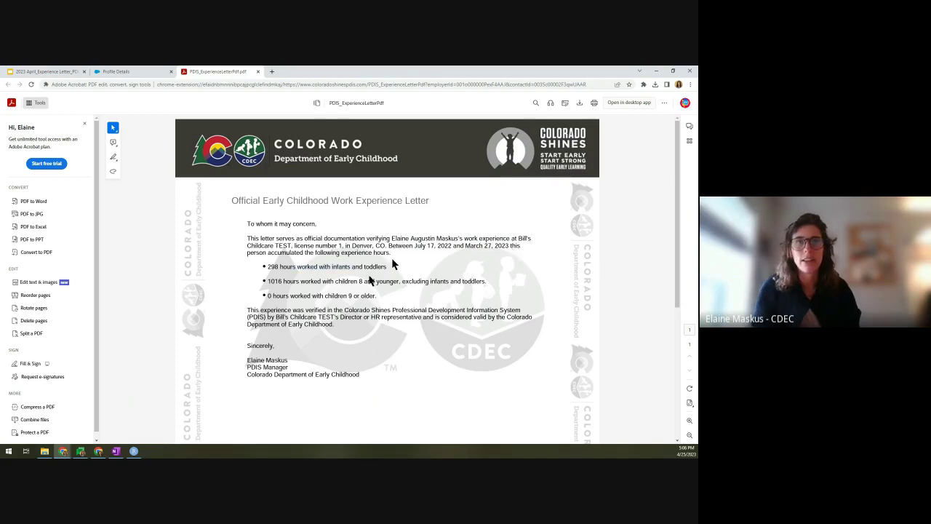
Step: Check the letter's hour entries for children 8 and younger and for children 9 or older
{"action": "left_click_drag", "start_coordinate": [336, 281], "coordinate": [480, 284]}
{"action": "left_click", "coordinate": [481, 284]}
{"action": "left_click_drag", "start_coordinate": [325, 296], "coordinate": [377, 296]}
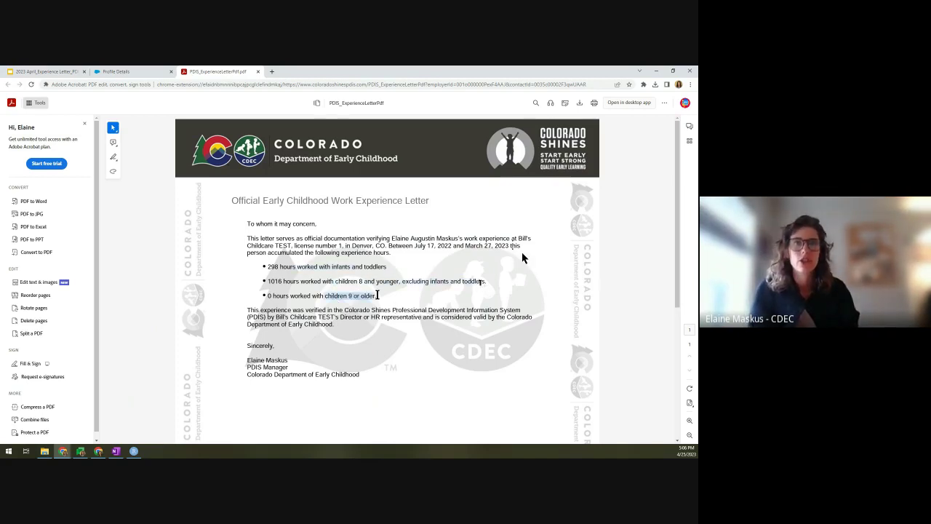
{"action": "left_click", "coordinate": [379, 296]}
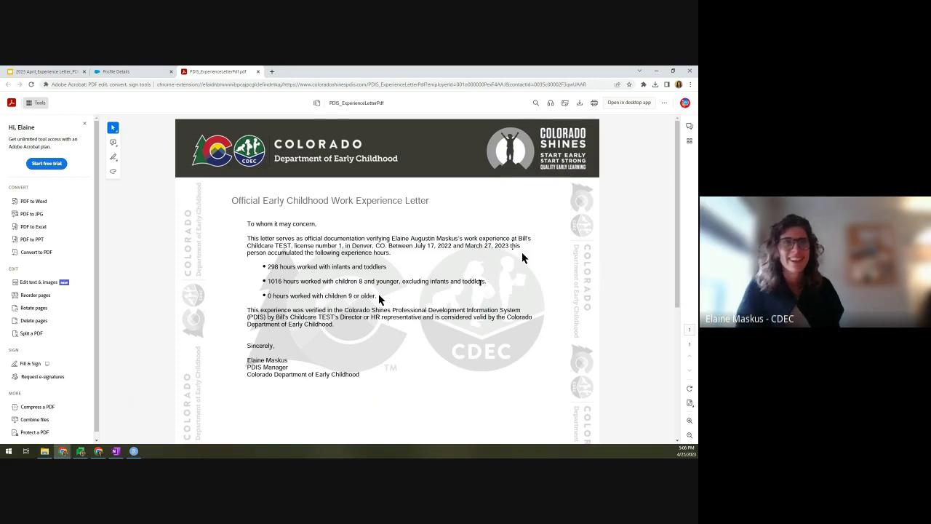
Step: Generate the work experience summary from the Profile Details page and look over the centers it covers
{"action": "left_click", "coordinate": [126, 70]}
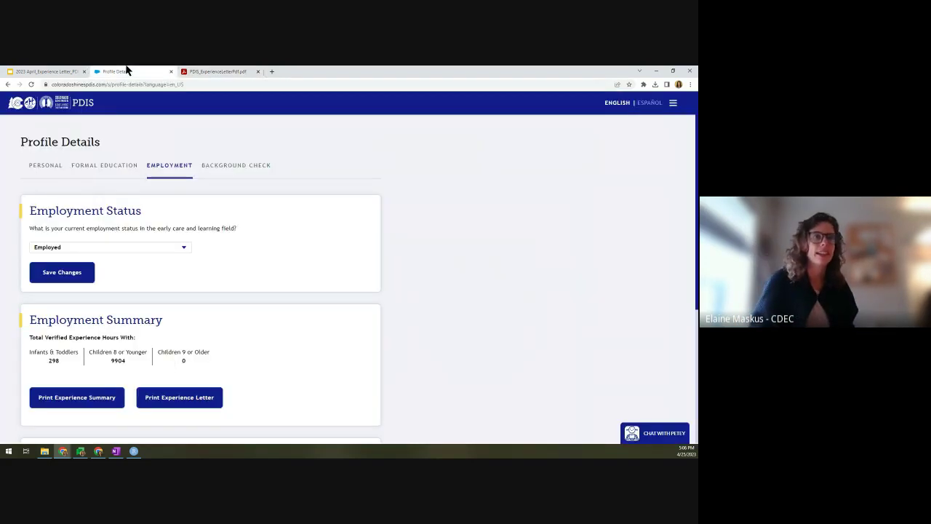
{"action": "left_click", "coordinate": [98, 404]}
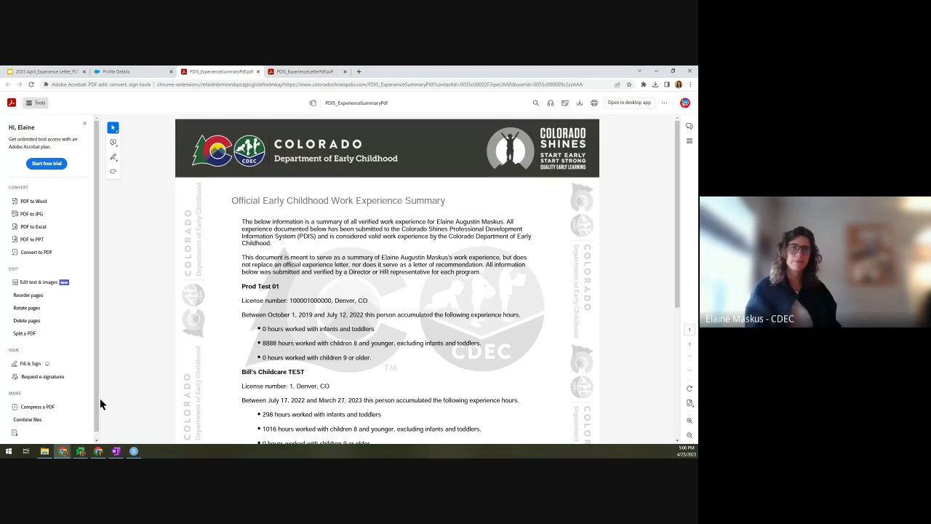
{"action": "scroll", "coordinate": [400, 386], "scroll_direction": "down", "scroll_amount": 3}
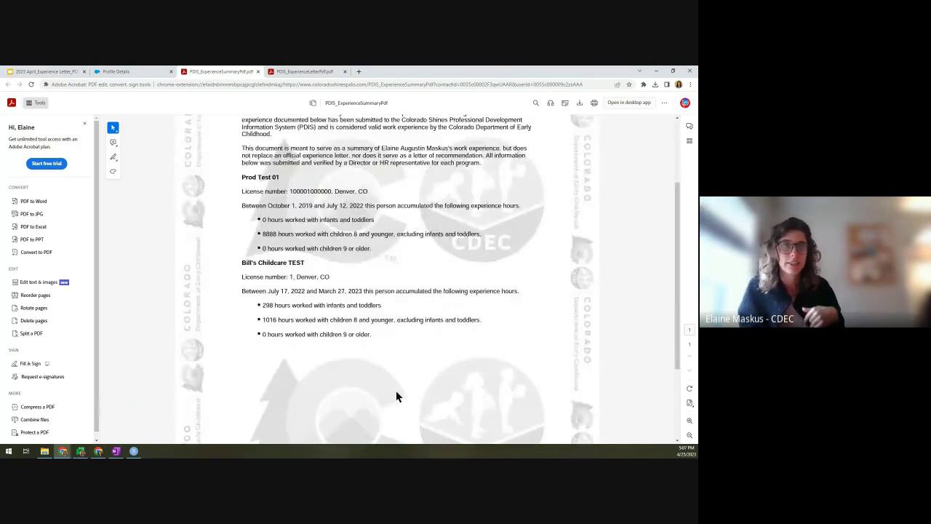
{"action": "scroll", "coordinate": [397, 396], "scroll_direction": "up", "scroll_amount": 2}
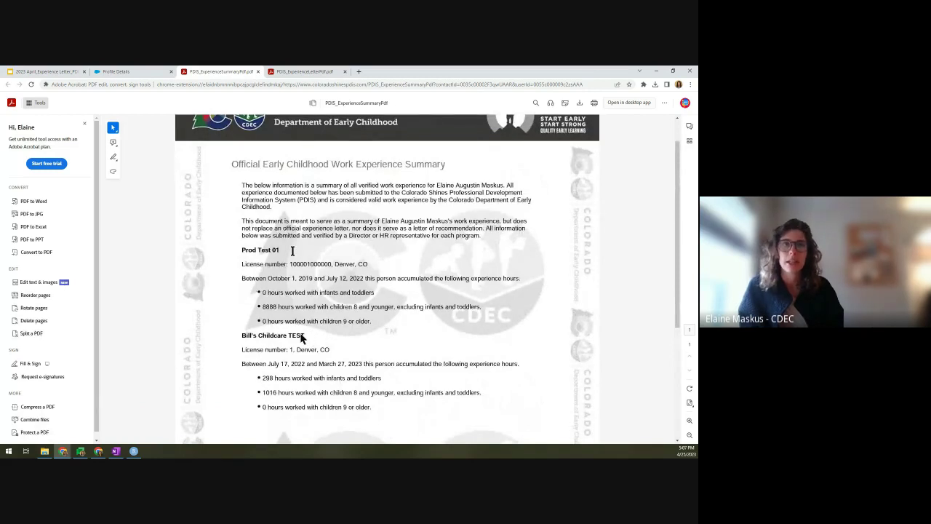
Step: Examine the license details, employment dates and age-group hours listed for Prod Test 01 in the summary
{"action": "left_click_drag", "start_coordinate": [289, 264], "coordinate": [373, 268]}
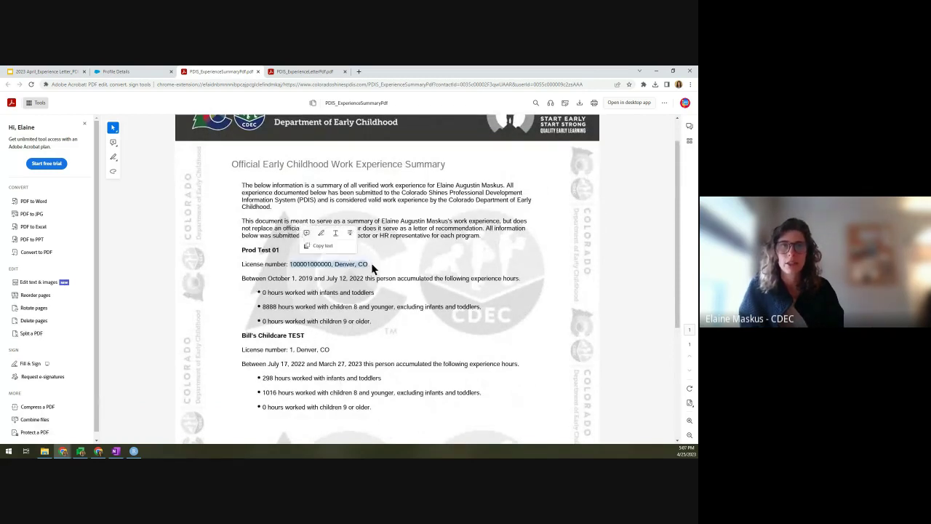
{"action": "left_click", "coordinate": [372, 268]}
{"action": "left_click_drag", "start_coordinate": [268, 278], "coordinate": [368, 280]}
{"action": "left_click", "coordinate": [368, 280]}
{"action": "left_click_drag", "start_coordinate": [264, 291], "coordinate": [367, 325]}
{"action": "left_click", "coordinate": [366, 324]}
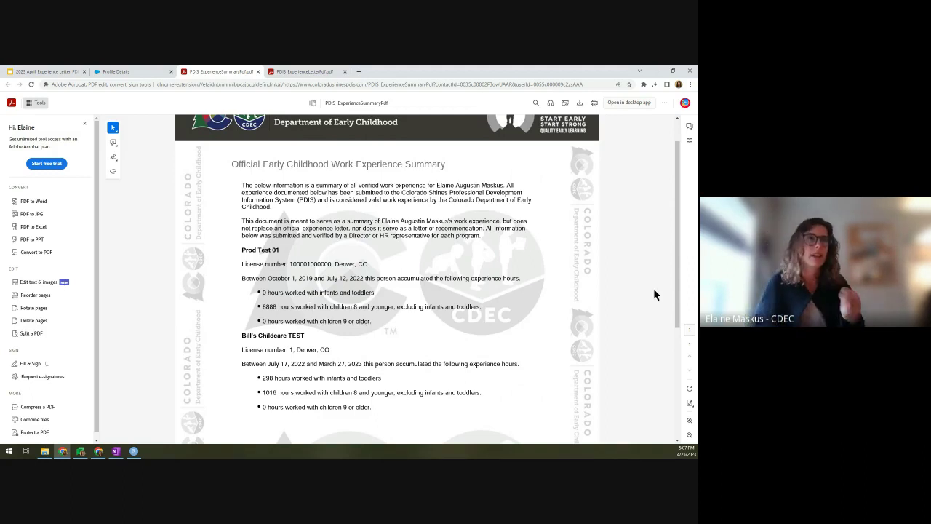
Step: Return to the PDIS profile and open the My Applications for Credentials and Qualifications page
{"action": "left_click", "coordinate": [133, 71]}
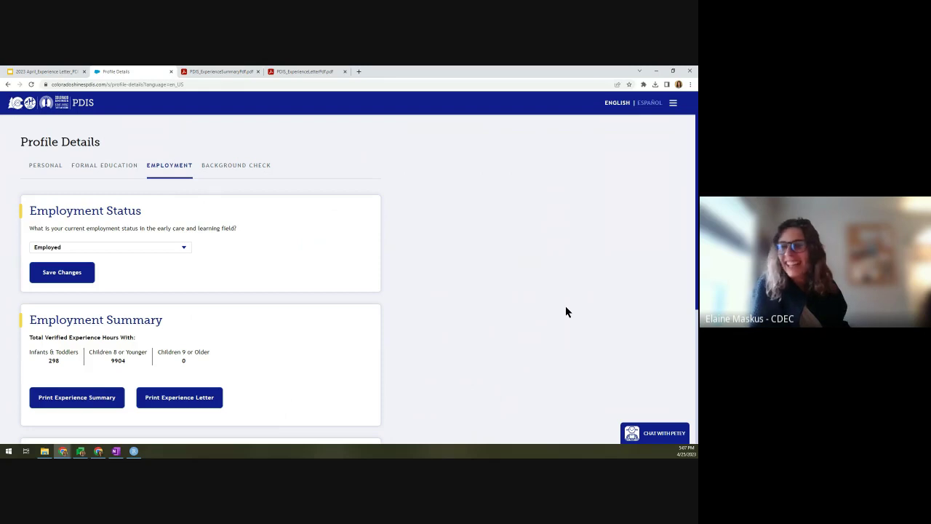
{"action": "left_click", "coordinate": [674, 104]}
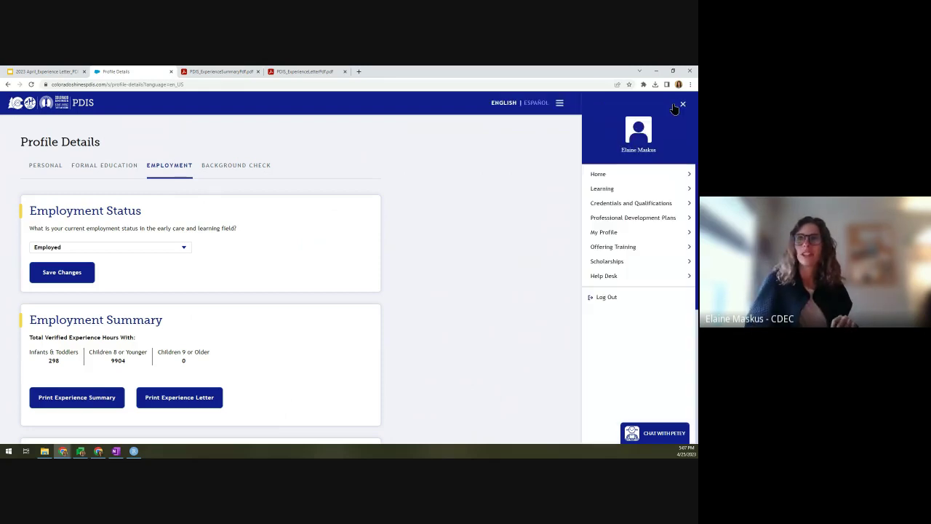
{"action": "left_click", "coordinate": [631, 206]}
{"action": "left_click", "coordinate": [617, 288]}
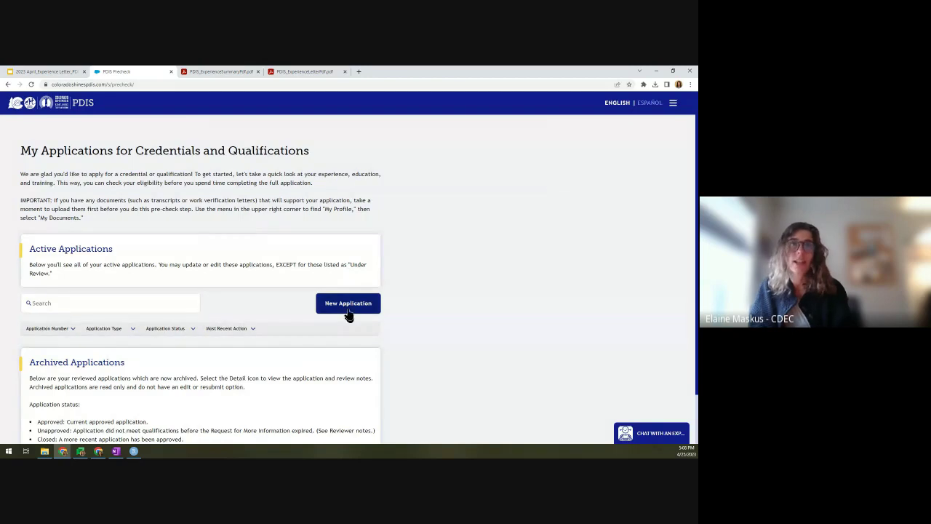
Step: Start a new Credentials and Consultative Roles application for the Coach Credential and open its eligibility check
{"action": "left_click", "coordinate": [348, 309]}
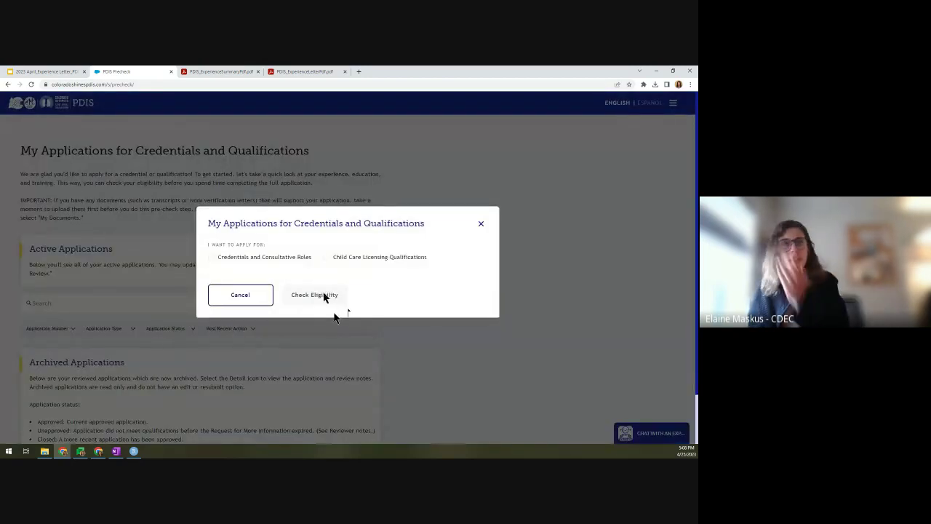
{"action": "left_click", "coordinate": [275, 257]}
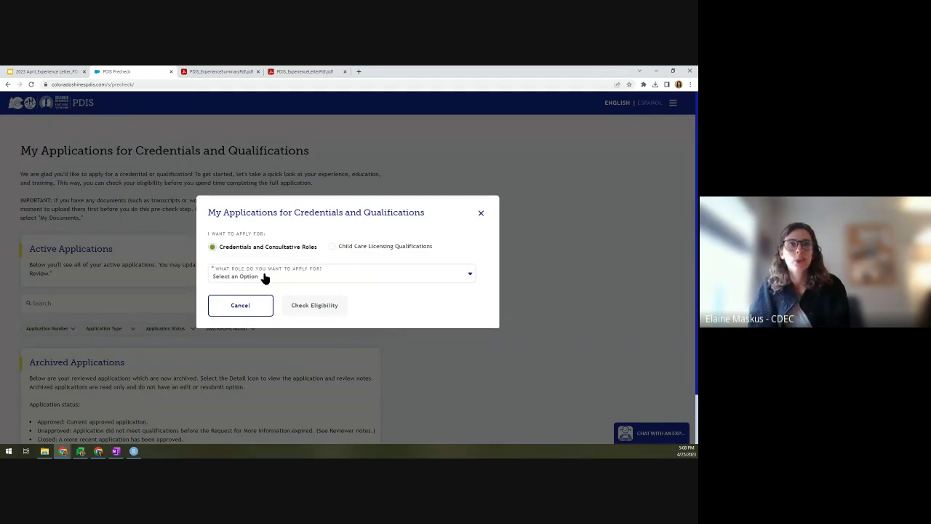
{"action": "left_click", "coordinate": [264, 277]}
{"action": "left_click", "coordinate": [270, 298]}
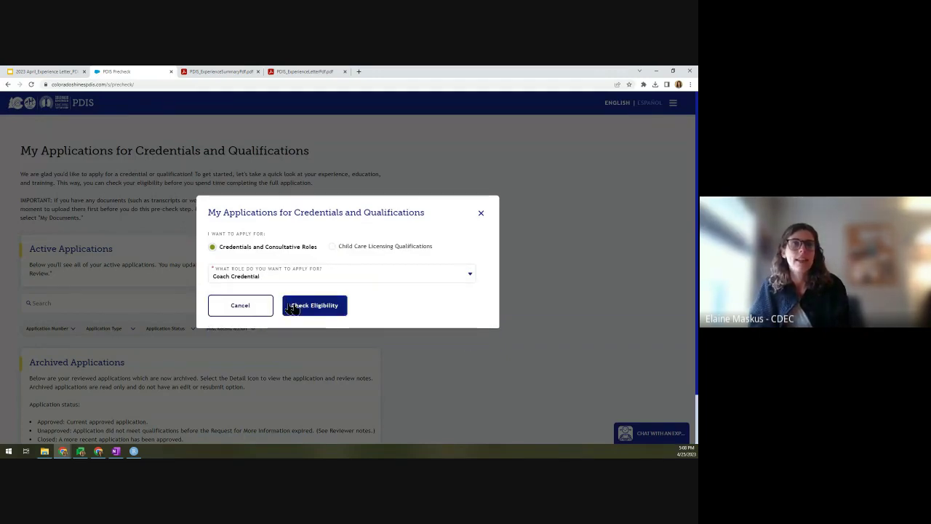
{"action": "left_click", "coordinate": [294, 307]}
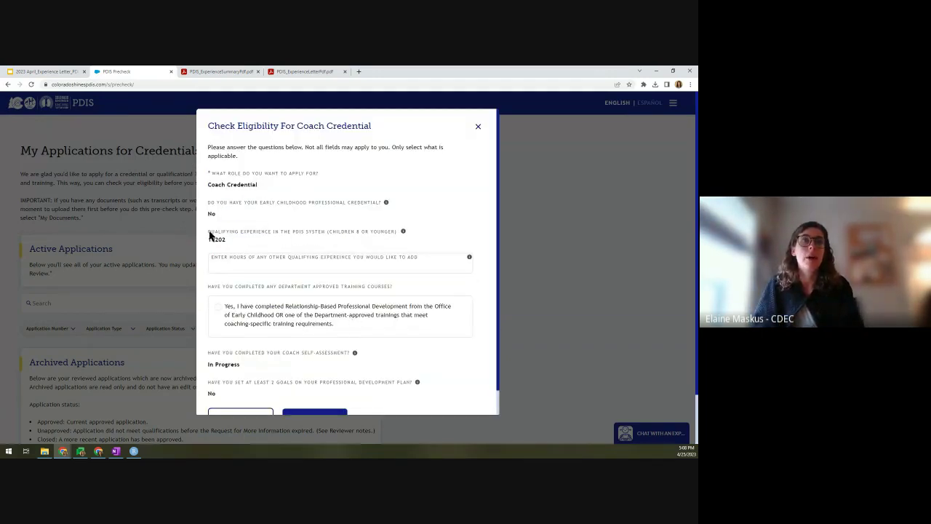
Step: Examine the qualifying PDIS experience and the additional-hours field in the Coach Credential check, and close it without submitting
{"action": "left_click_drag", "start_coordinate": [210, 233], "coordinate": [382, 240]}
{"action": "left_click", "coordinate": [240, 242]}
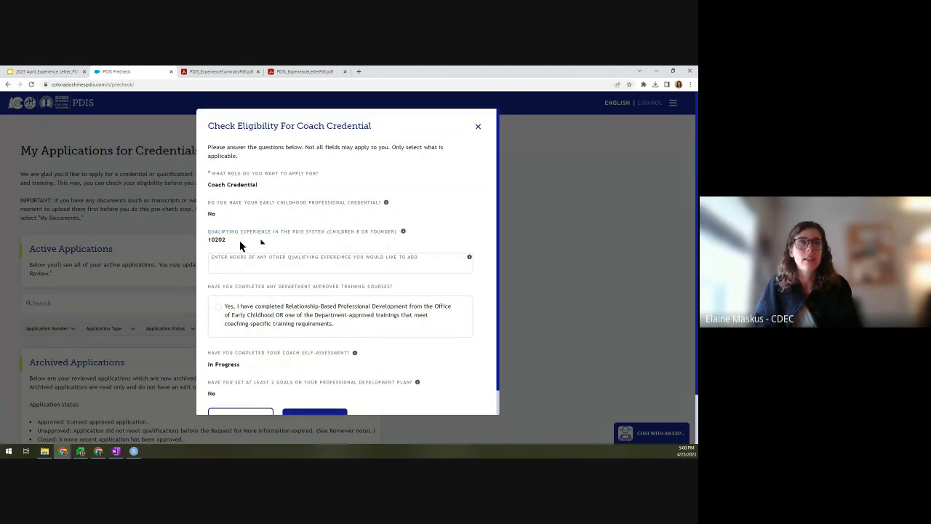
{"action": "double_click", "coordinate": [212, 239]}
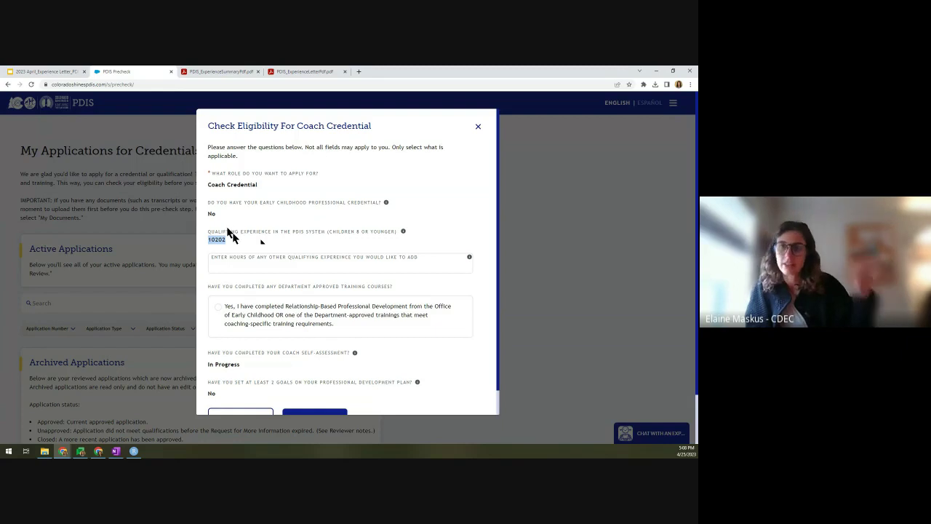
{"action": "left_click", "coordinate": [223, 245]}
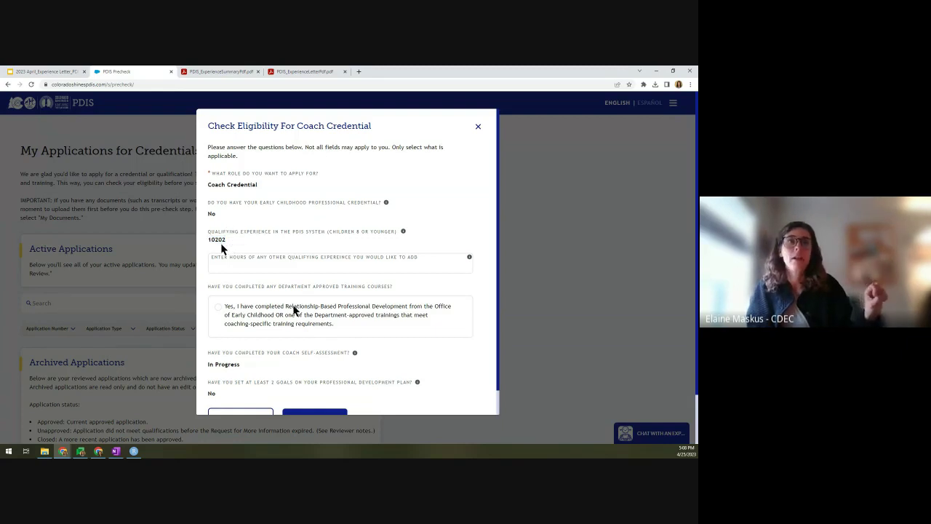
{"action": "left_click_drag", "start_coordinate": [213, 262], "coordinate": [345, 262]}
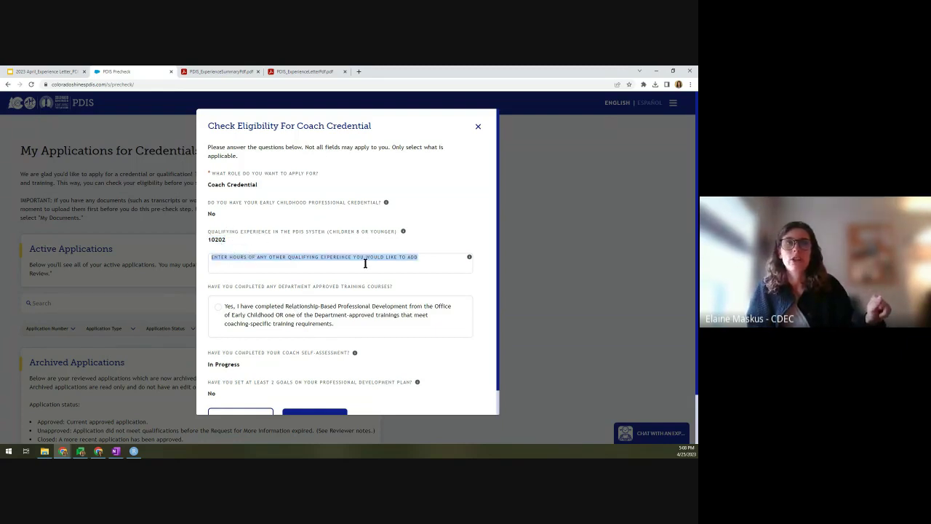
{"action": "left_click", "coordinate": [294, 262]}
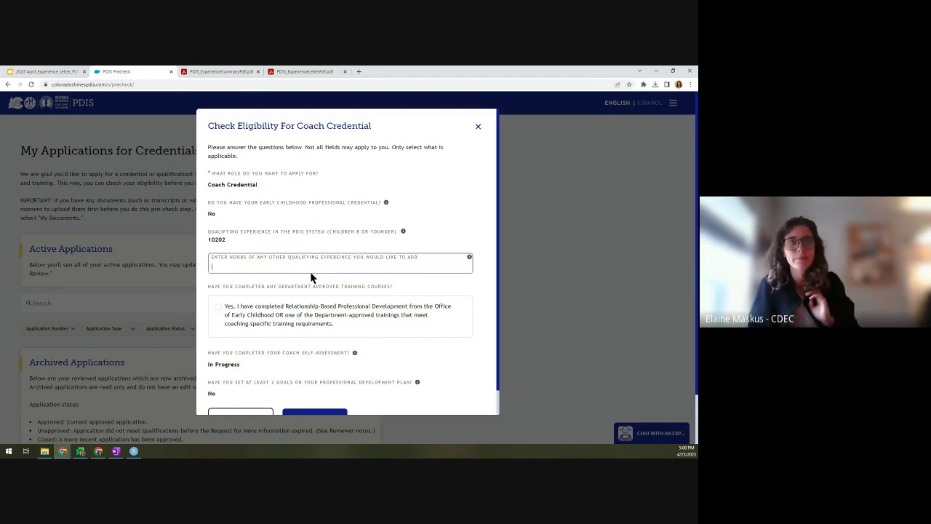
{"action": "scroll", "coordinate": [310, 271], "scroll_direction": "down", "scroll_amount": 1}
{"action": "left_click", "coordinate": [256, 399]}
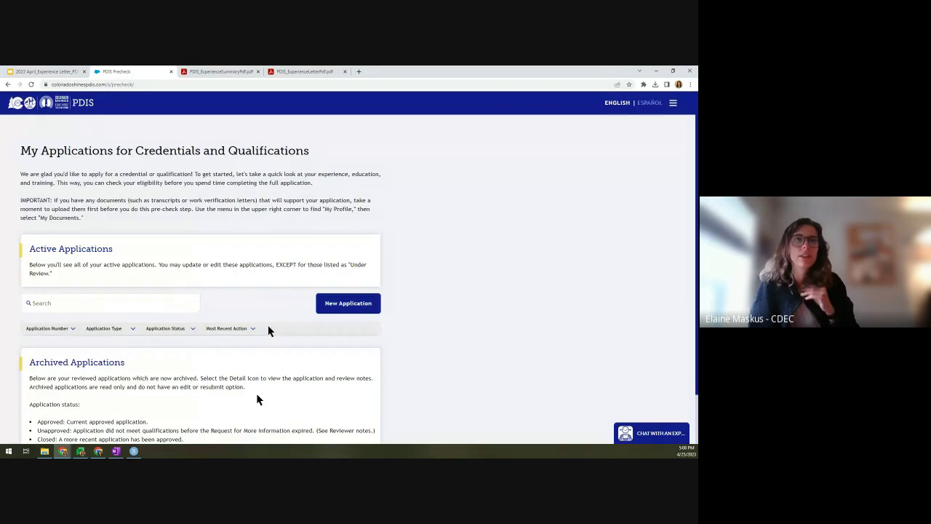
Step: Start a new Credentials and Consultative Roles application for Early Childhood Professional Credential 3.0 and open its eligibility check
{"action": "left_click", "coordinate": [348, 302]}
{"action": "left_click", "coordinate": [262, 257]}
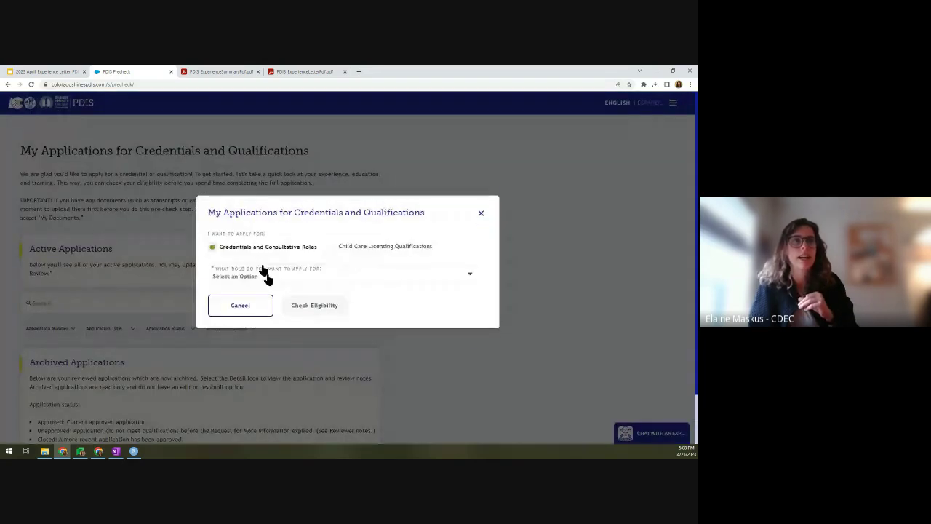
{"action": "left_click", "coordinate": [265, 275]}
{"action": "scroll", "coordinate": [286, 311], "scroll_direction": "down", "scroll_amount": 3}
{"action": "left_click", "coordinate": [287, 316]}
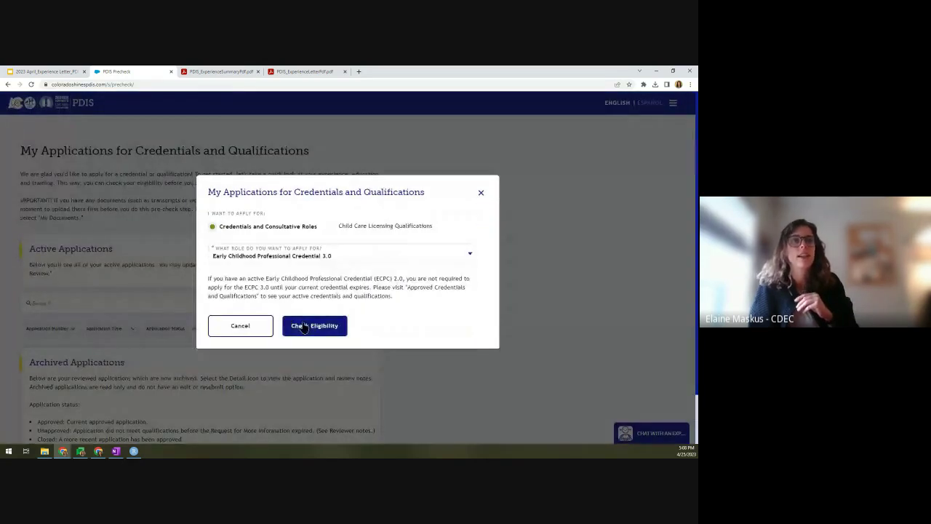
{"action": "left_click", "coordinate": [304, 326]}
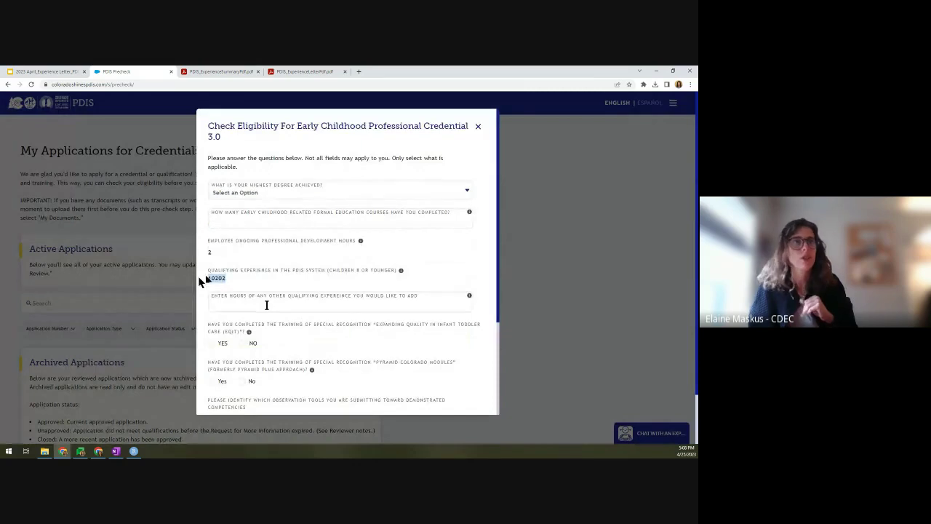
Step: Close the Early Childhood Professional Credential 3.0 eligibility check without submitting and open the My Employees page under My Profile
{"action": "left_click", "coordinate": [213, 279]}
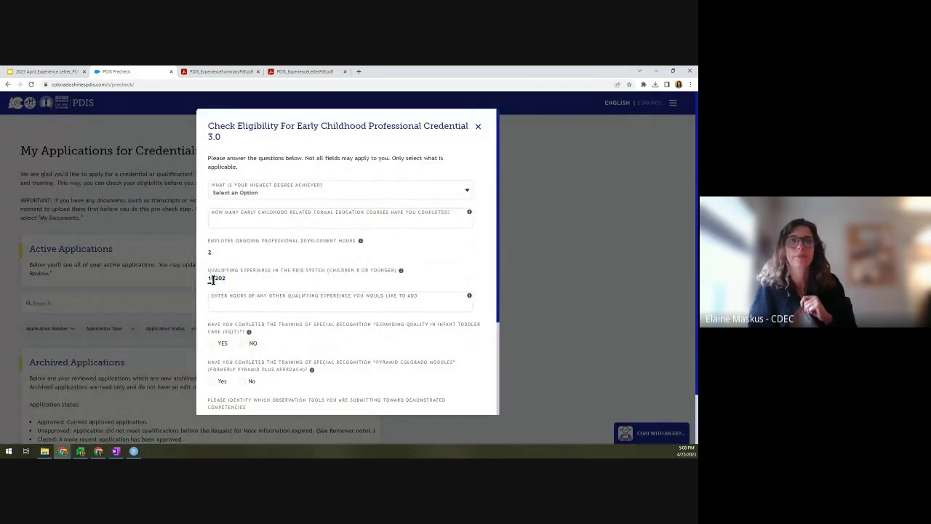
{"action": "left_click", "coordinate": [479, 126]}
{"action": "left_click", "coordinate": [675, 105]}
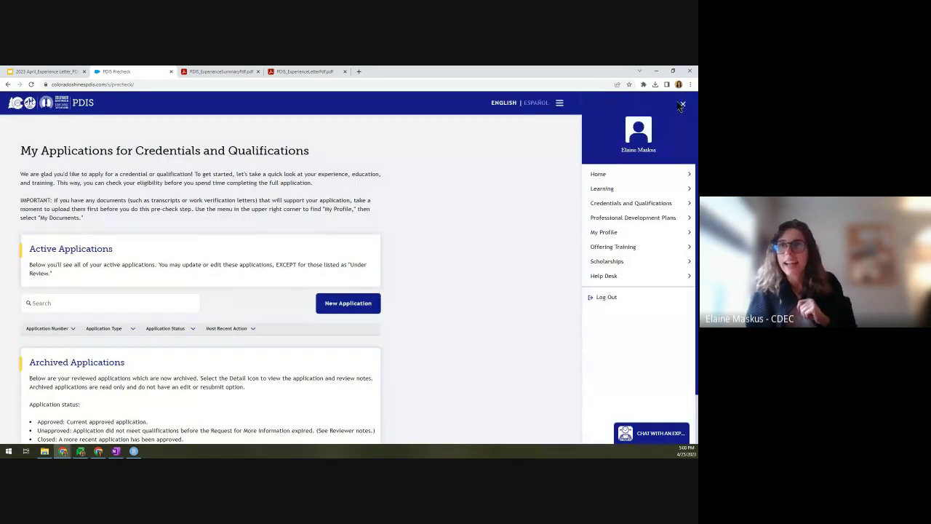
{"action": "left_click", "coordinate": [601, 233]}
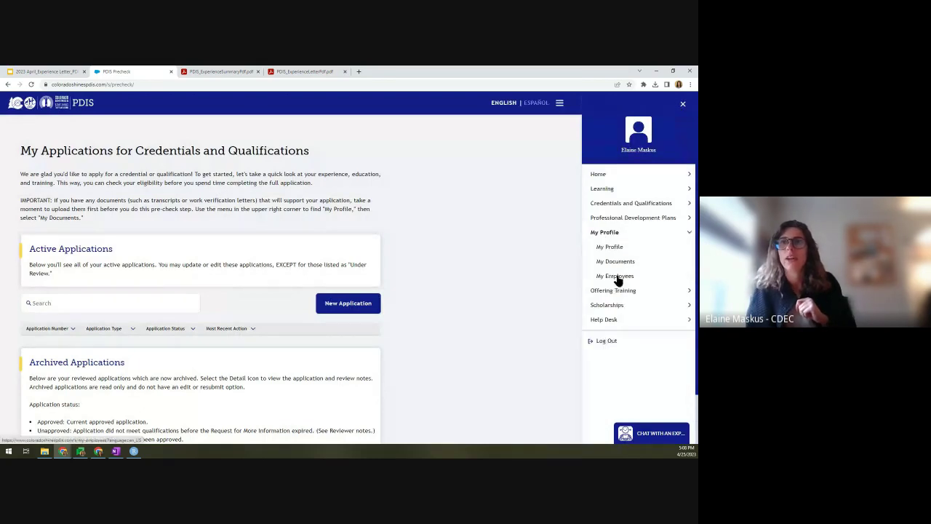
{"action": "left_click", "coordinate": [619, 279]}
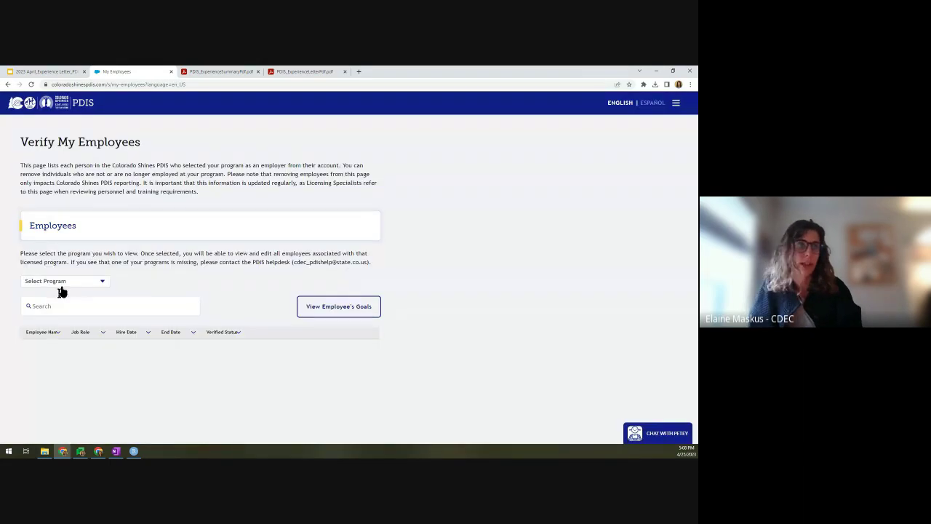
Step: Select the Bill's Childcare TEST-1 program and open Add Employee Experience for the employee hired 07/17/2022, noting the previously verified dates
{"action": "left_click", "coordinate": [61, 286]}
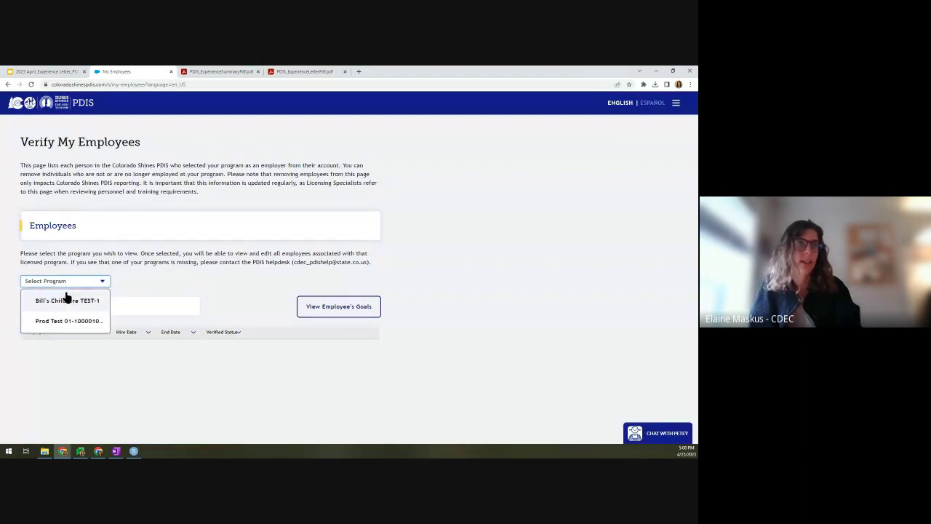
{"action": "left_click", "coordinate": [64, 298]}
{"action": "scroll", "coordinate": [370, 321], "scroll_direction": "down", "scroll_amount": 2}
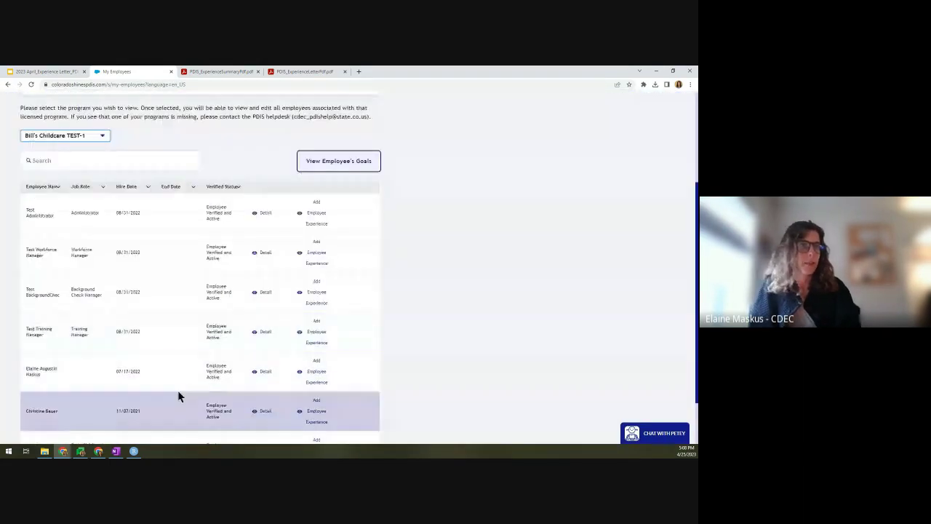
{"action": "left_click", "coordinate": [325, 372]}
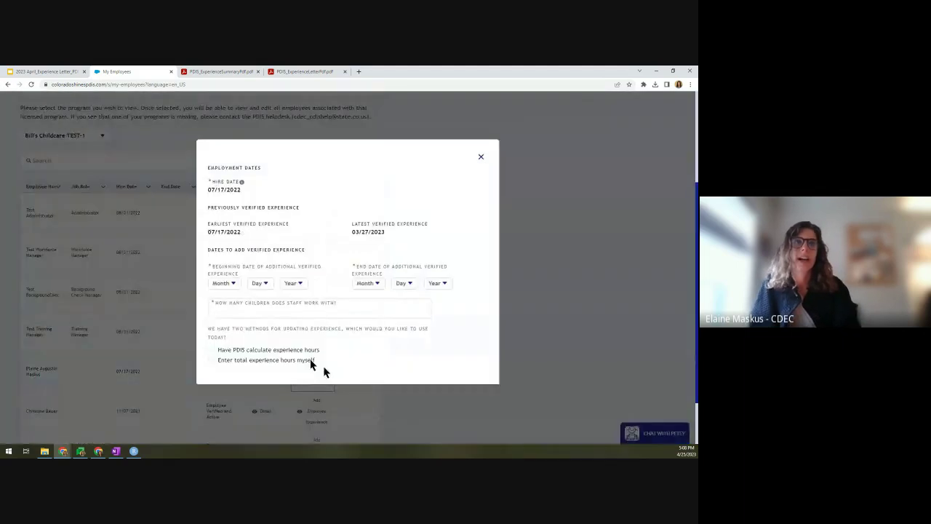
{"action": "left_click_drag", "start_coordinate": [209, 207], "coordinate": [406, 233]}
{"action": "left_click", "coordinate": [406, 233]}
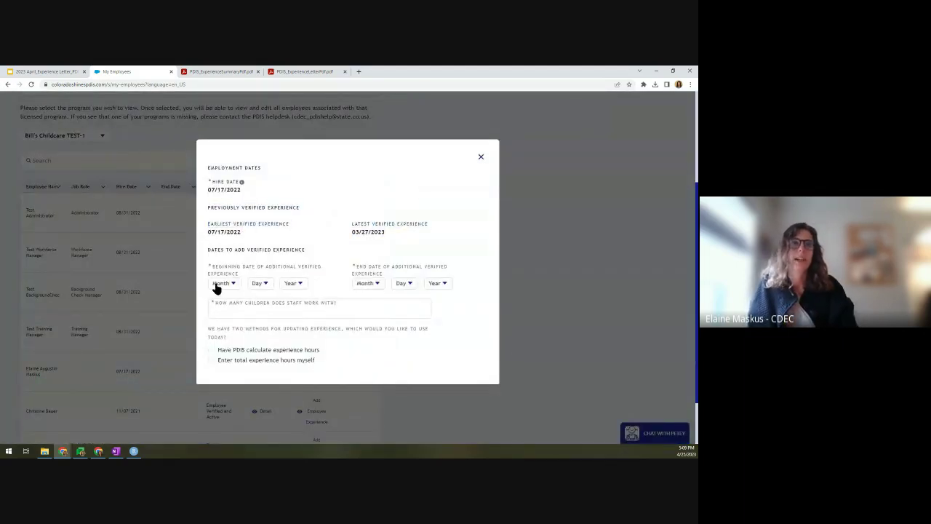
Step: Set the beginning date of additional verified experience to January 1, 2022
{"action": "left_click", "coordinate": [220, 286]}
{"action": "left_click", "coordinate": [233, 301]}
{"action": "left_click", "coordinate": [259, 285]}
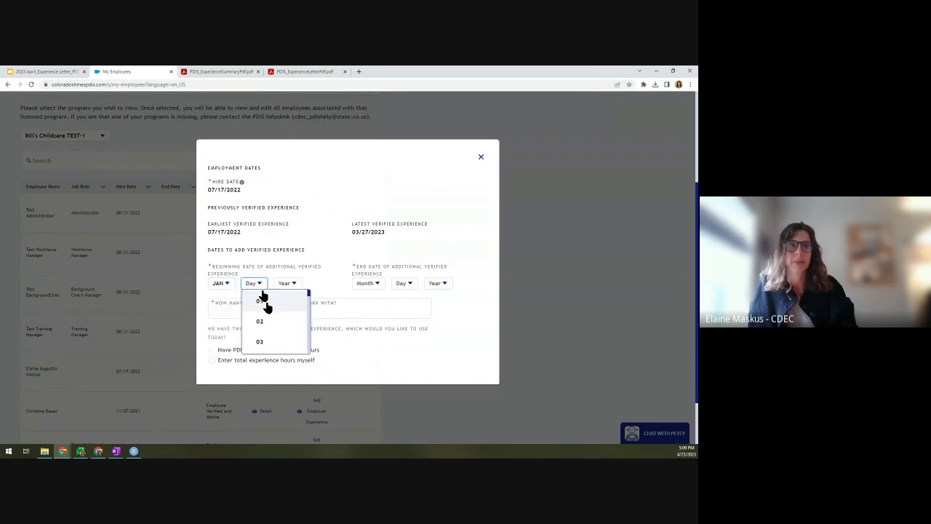
{"action": "left_click", "coordinate": [263, 300]}
{"action": "left_click", "coordinate": [284, 284]}
{"action": "left_click", "coordinate": [291, 341]}
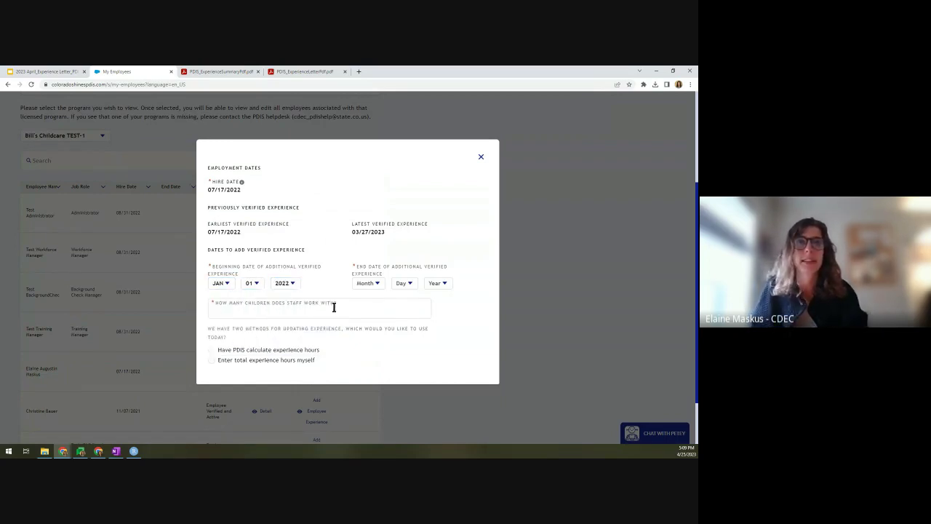
Step: Set the end date of additional verified experience to January 1, 2023, and read the form's response
{"action": "left_click", "coordinate": [361, 284]}
{"action": "left_click", "coordinate": [367, 301]}
{"action": "left_click", "coordinate": [397, 285]}
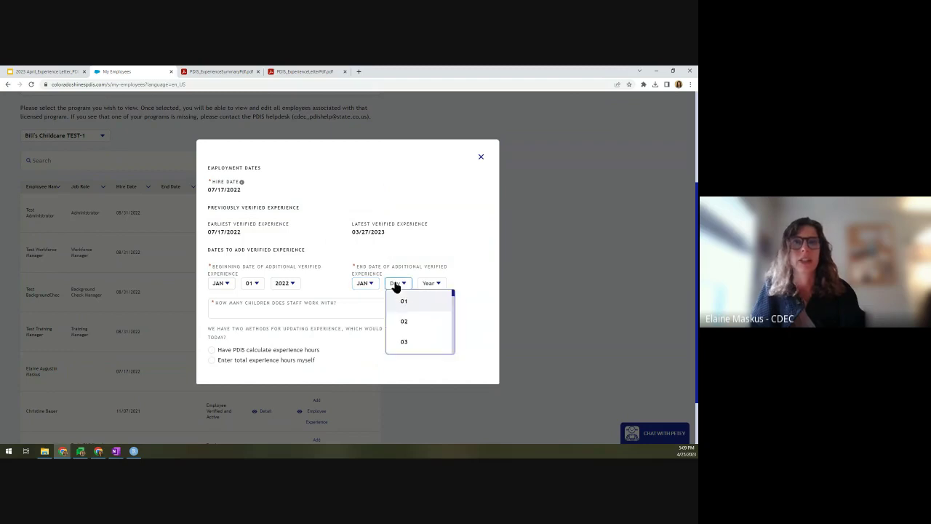
{"action": "left_click", "coordinate": [401, 301]}
{"action": "left_click", "coordinate": [427, 284]}
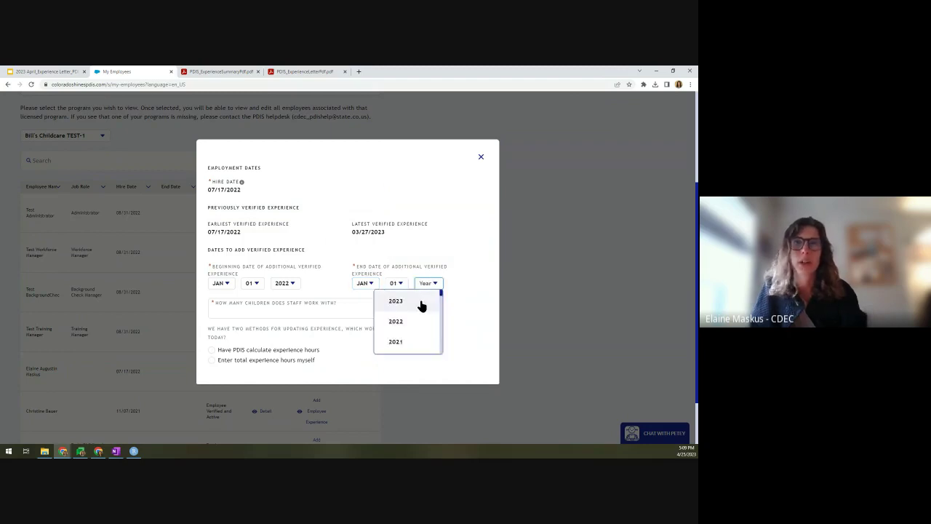
{"action": "left_click", "coordinate": [406, 305]}
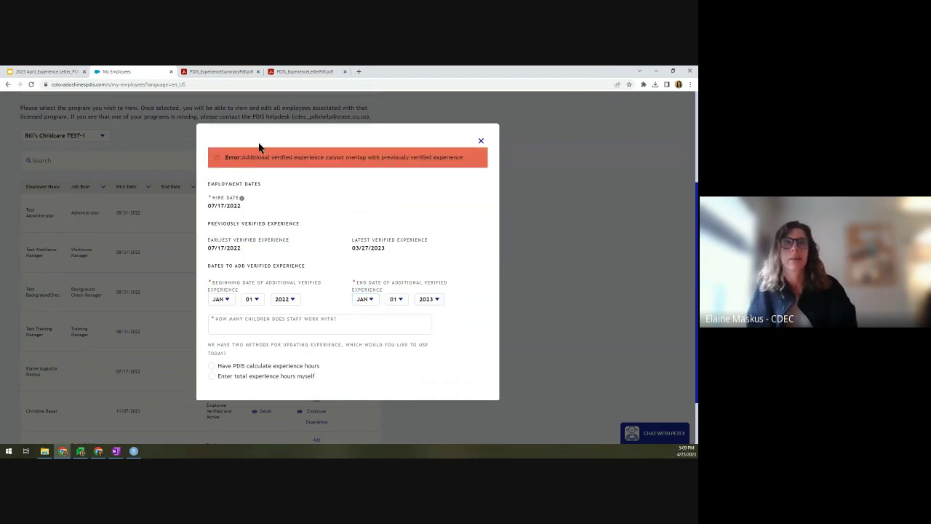
{"action": "left_click_drag", "start_coordinate": [243, 157], "coordinate": [425, 176]}
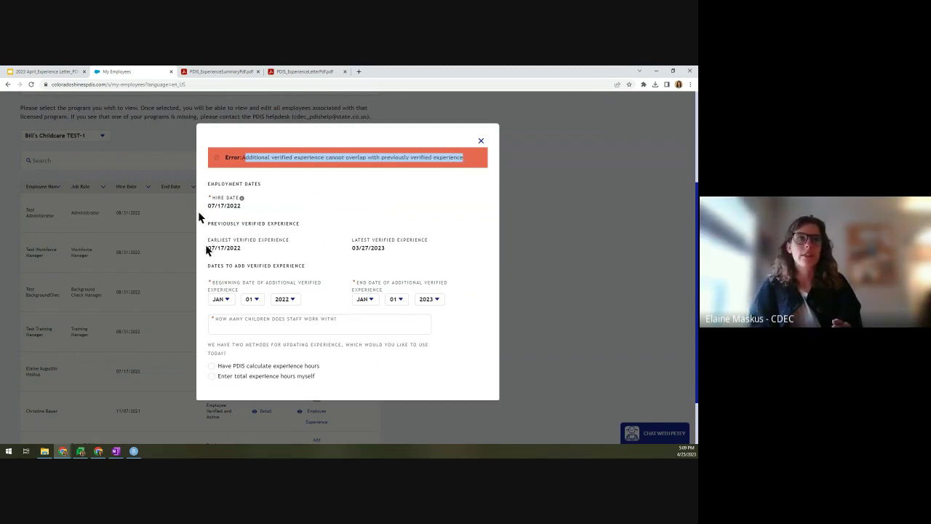
Step: Change the month and day of the additional experience's beginning date to July 30
{"action": "left_click_drag", "start_coordinate": [209, 247], "coordinate": [263, 255]}
{"action": "left_click", "coordinate": [222, 299]}
{"action": "scroll", "coordinate": [241, 342], "scroll_direction": "down", "scroll_amount": 2}
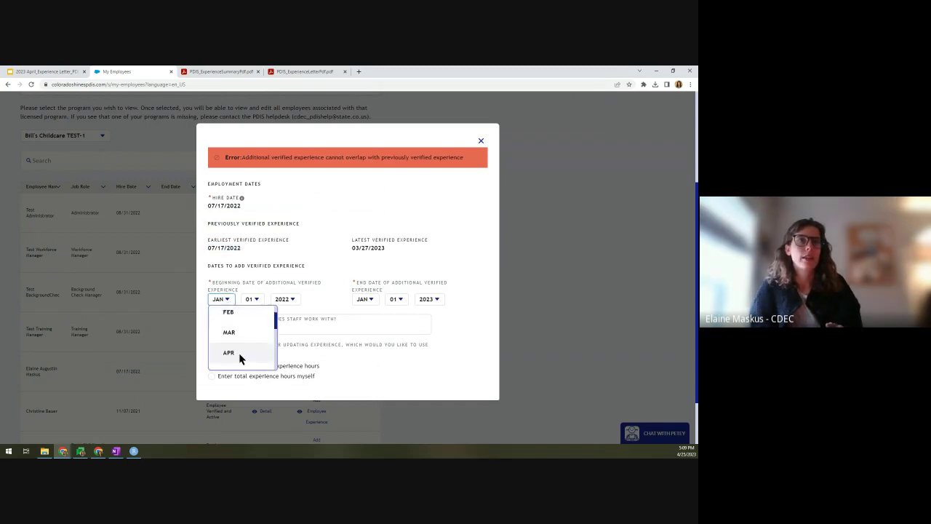
{"action": "left_click", "coordinate": [243, 336]}
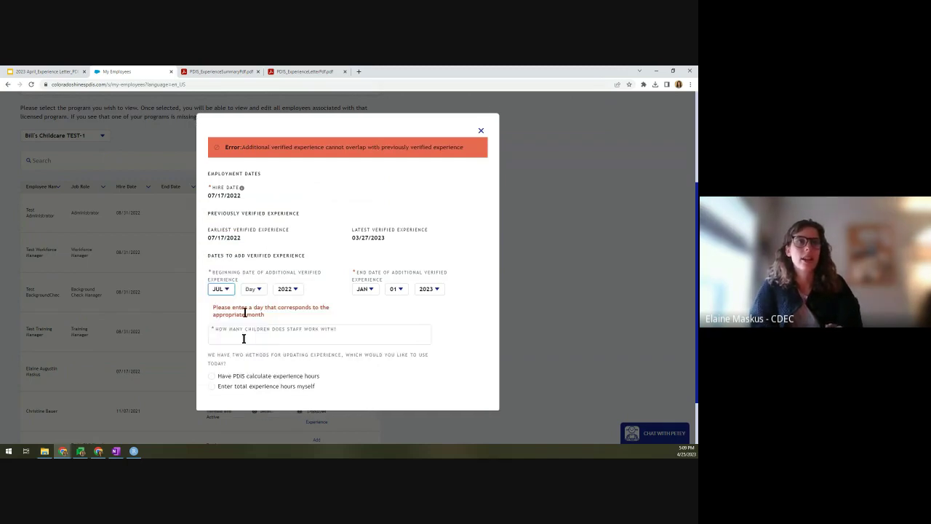
{"action": "left_click", "coordinate": [251, 291]}
{"action": "scroll", "coordinate": [280, 338], "scroll_direction": "down", "scroll_amount": 3}
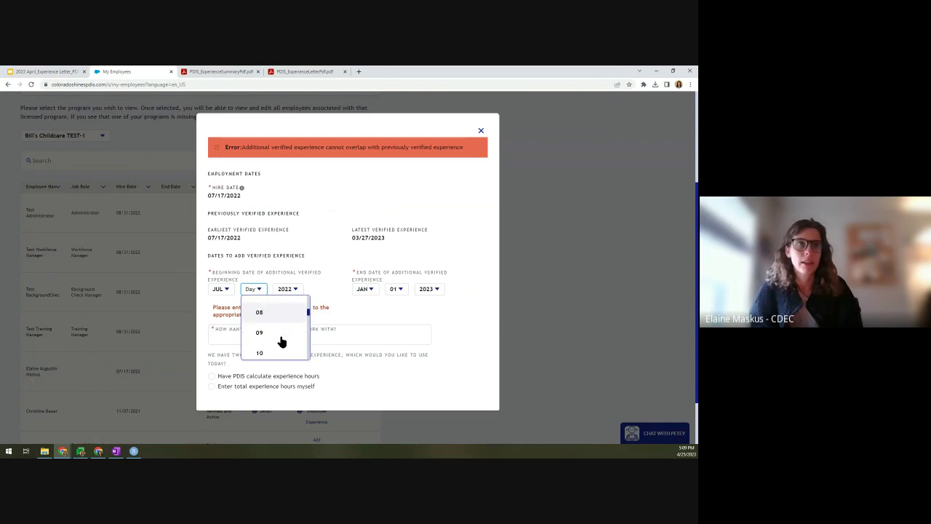
{"action": "left_click", "coordinate": [280, 335]}
{"action": "left_click", "coordinate": [258, 307]}
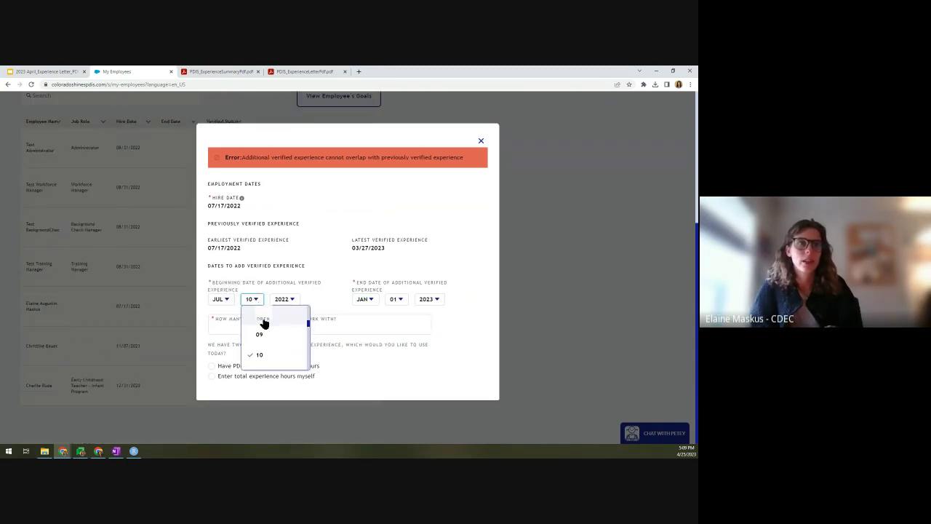
{"action": "left_click", "coordinate": [266, 355]}
{"action": "left_click", "coordinate": [253, 301]}
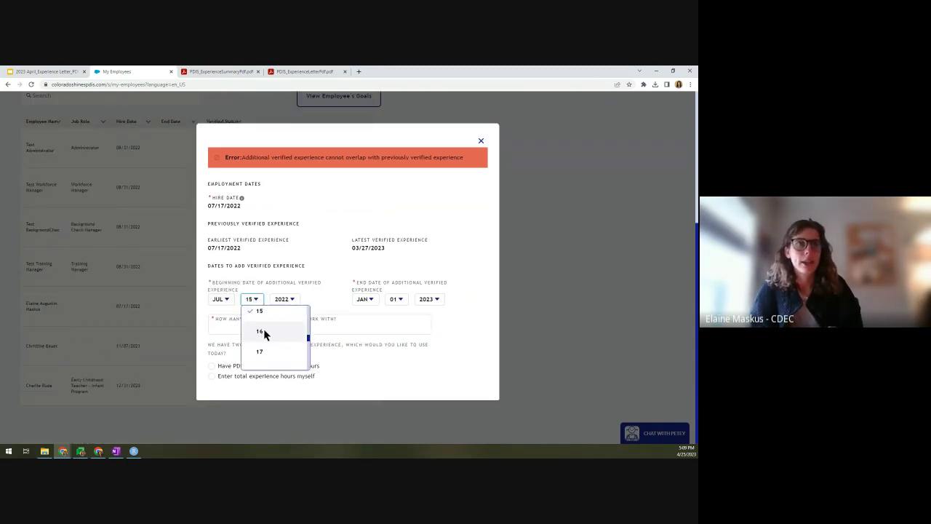
{"action": "scroll", "coordinate": [264, 331], "scroll_direction": "down", "scroll_amount": 3}
{"action": "left_click", "coordinate": [264, 339]}
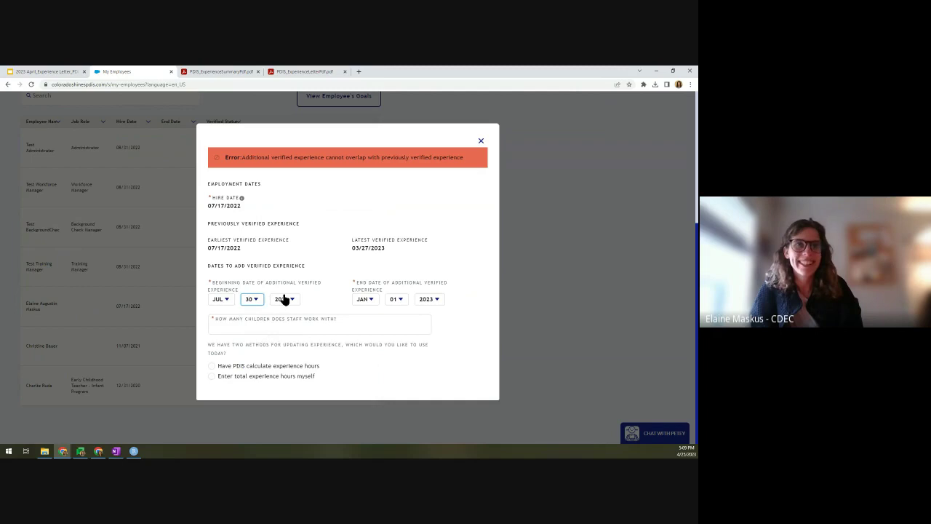
Step: Change the beginning date of additional verified experience to March 28, 2023, the day after the latest verified experience
{"action": "left_click", "coordinate": [366, 299]}
{"action": "left_click", "coordinate": [353, 280]}
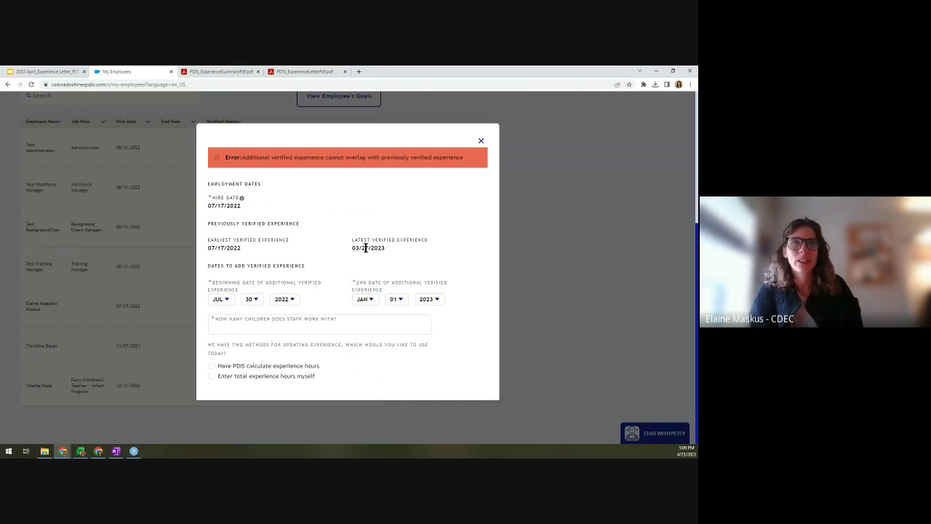
{"action": "left_click_drag", "start_coordinate": [353, 245], "coordinate": [401, 249]}
{"action": "left_click", "coordinate": [218, 291]}
{"action": "left_click", "coordinate": [220, 302]}
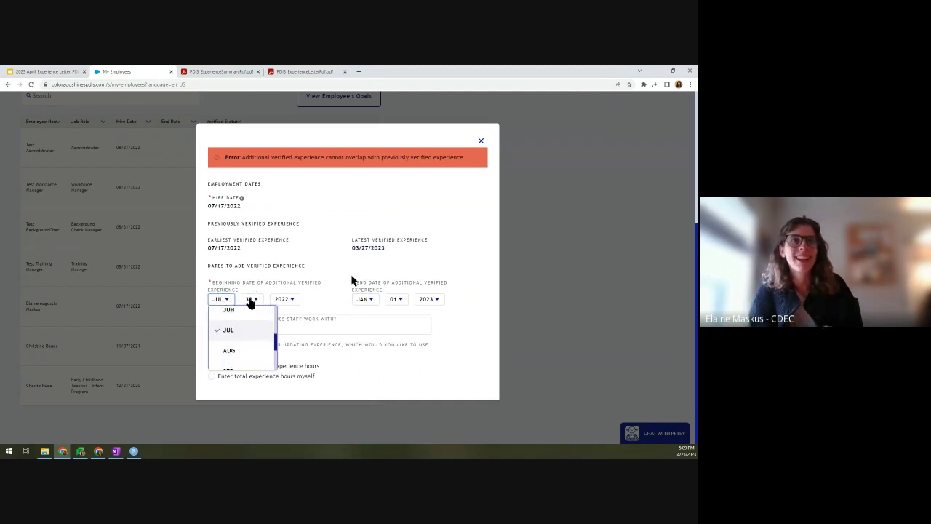
{"action": "left_click", "coordinate": [250, 300]}
{"action": "left_click", "coordinate": [228, 304]}
{"action": "scroll", "coordinate": [233, 328], "scroll_direction": "up", "scroll_amount": 2}
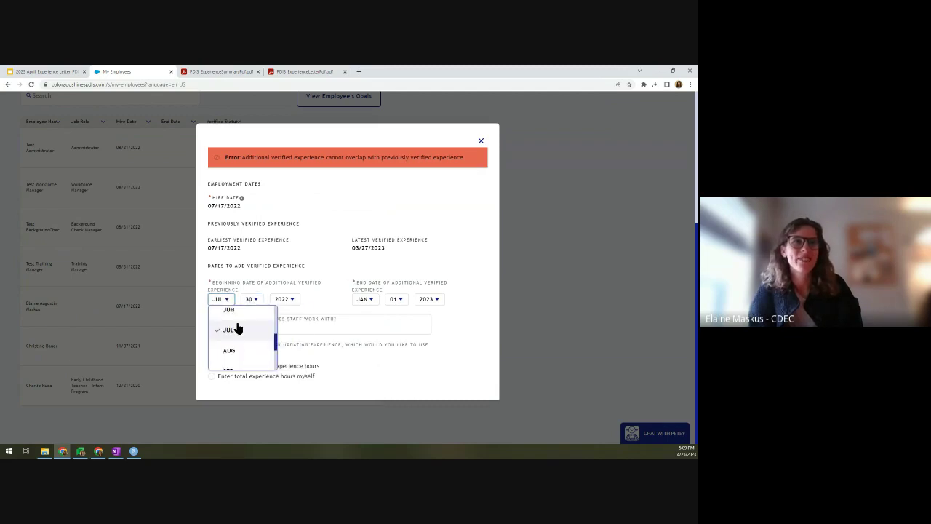
{"action": "left_click", "coordinate": [239, 328]}
{"action": "left_click", "coordinate": [251, 291]}
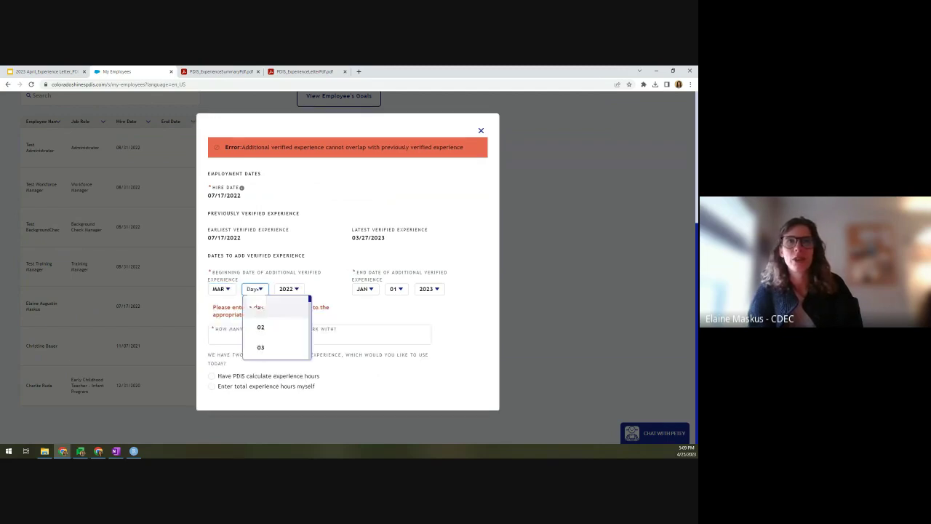
{"action": "scroll", "coordinate": [276, 337], "scroll_direction": "down", "scroll_amount": 7}
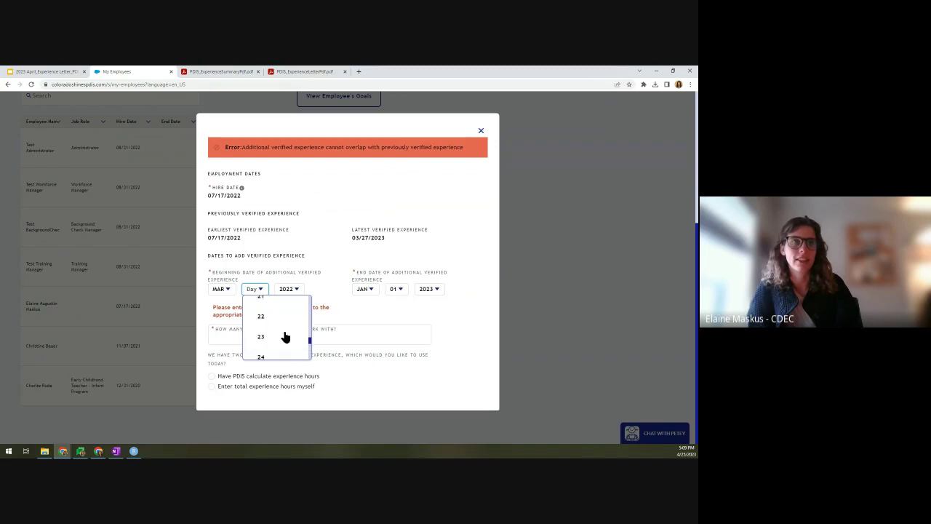
{"action": "scroll", "coordinate": [282, 331], "scroll_direction": "down", "scroll_amount": 1}
{"action": "left_click", "coordinate": [276, 352]}
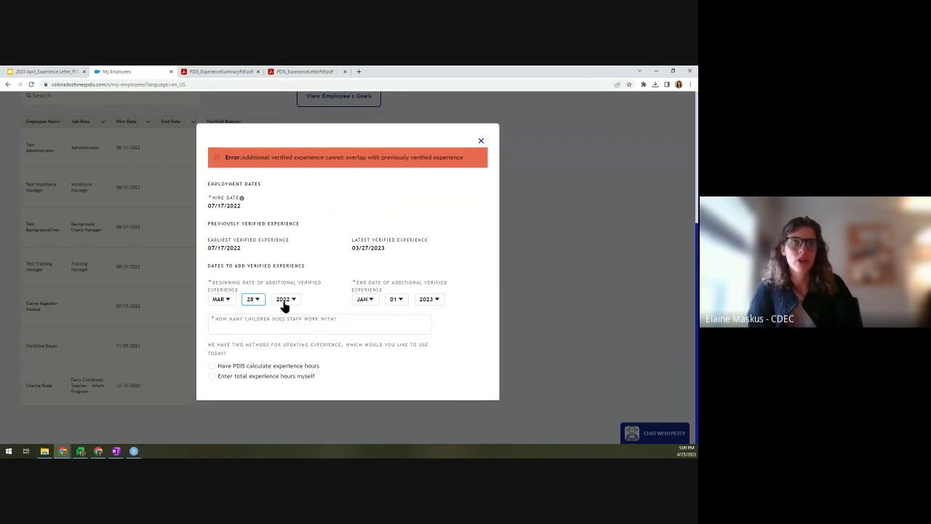
{"action": "left_click", "coordinate": [363, 304]}
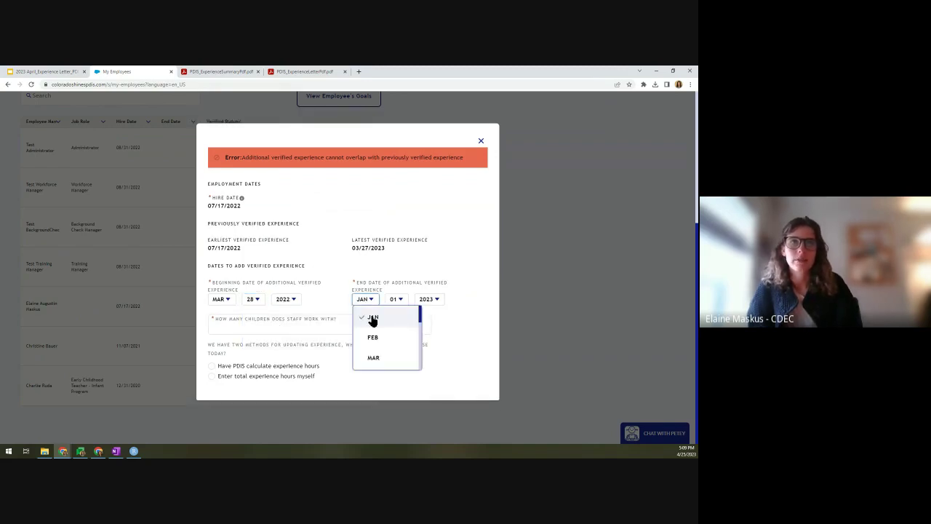
{"action": "left_click", "coordinate": [282, 299]}
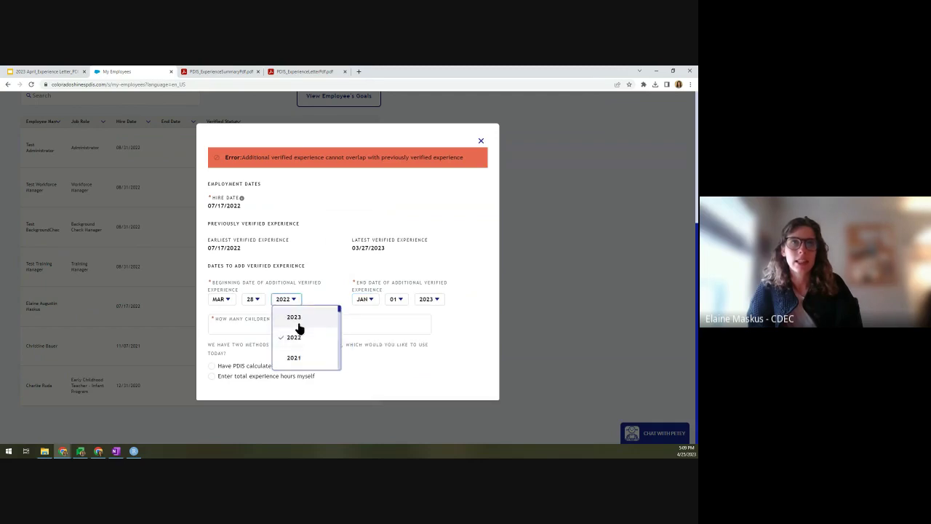
{"action": "left_click", "coordinate": [299, 318]}
Step: Change the end date of additional verified experience to April 1, 2023
{"action": "left_click", "coordinate": [360, 299]}
{"action": "scroll", "coordinate": [383, 342], "scroll_direction": "down", "scroll_amount": 3}
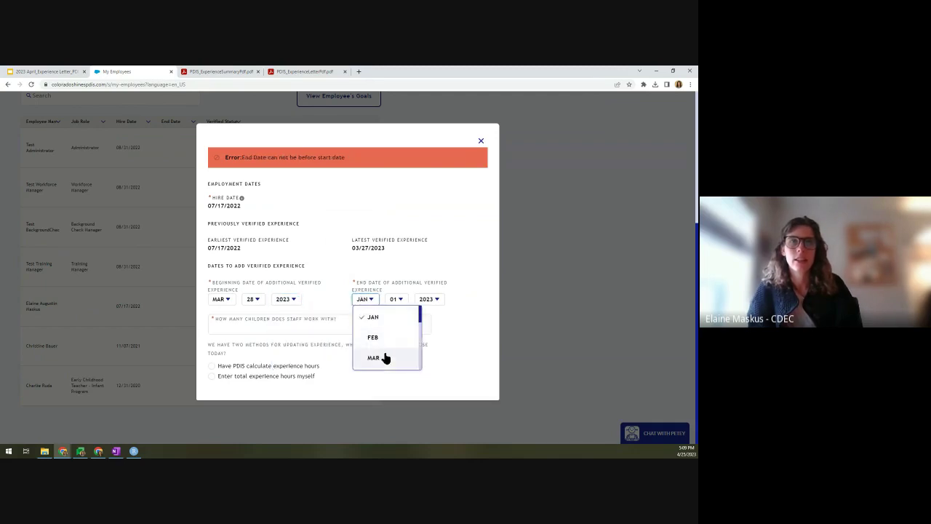
{"action": "left_click", "coordinate": [383, 336]}
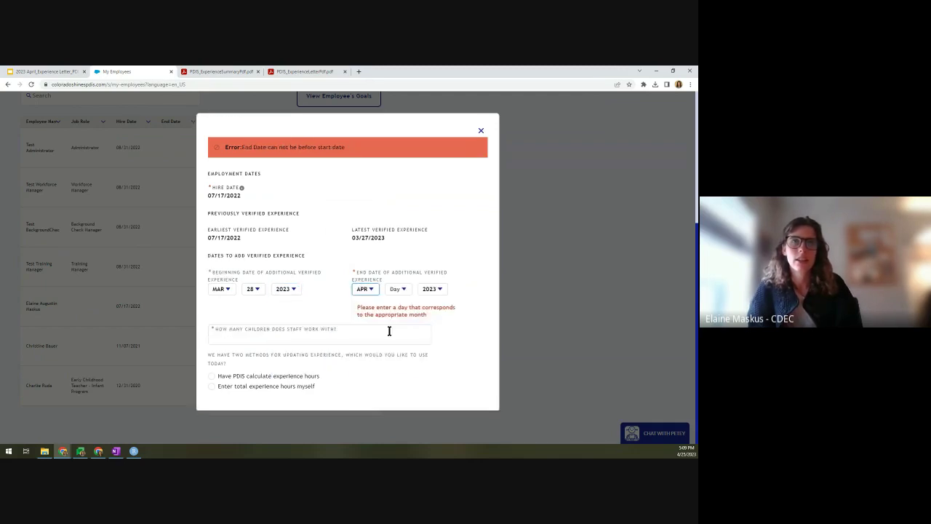
{"action": "left_click", "coordinate": [435, 290]}
{"action": "left_click", "coordinate": [396, 289]}
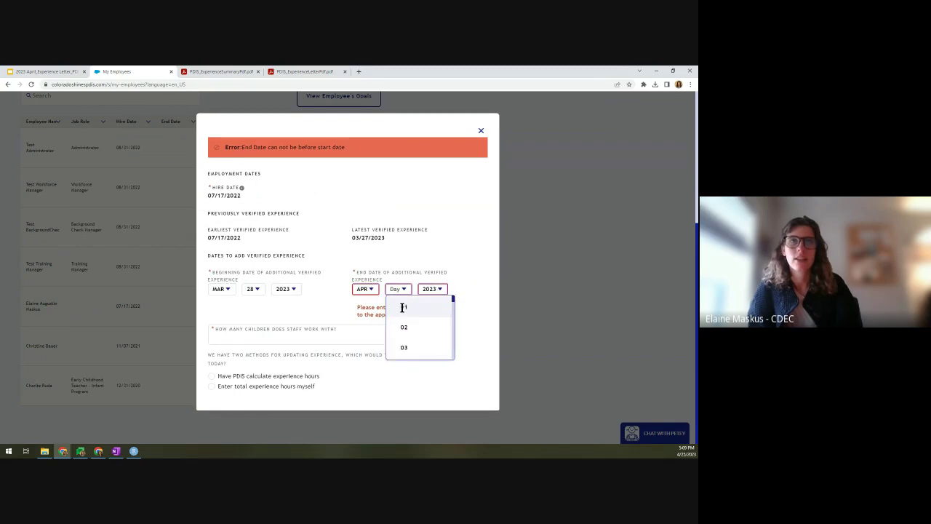
{"action": "left_click", "coordinate": [400, 307]}
{"action": "left_click", "coordinate": [386, 180]}
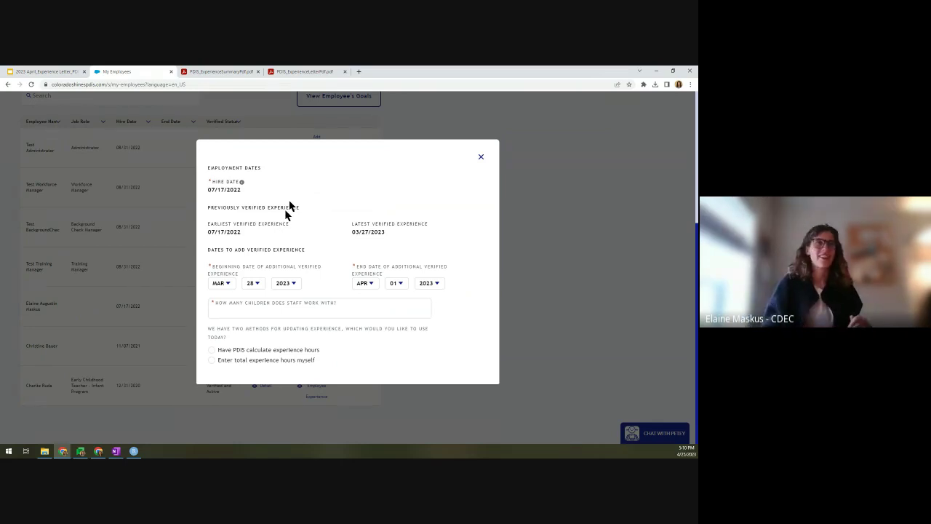
Step: Switch to the Google Slides presentation and present the Resources for Experience in the PDIS slide, revealing its bullets through How-to Guides
{"action": "left_click", "coordinate": [23, 72]}
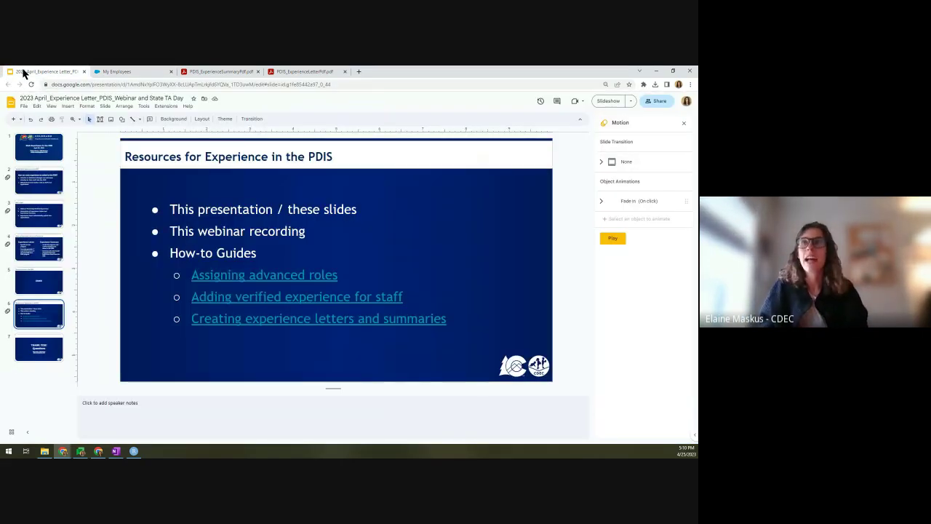
{"action": "left_click", "coordinate": [609, 101]}
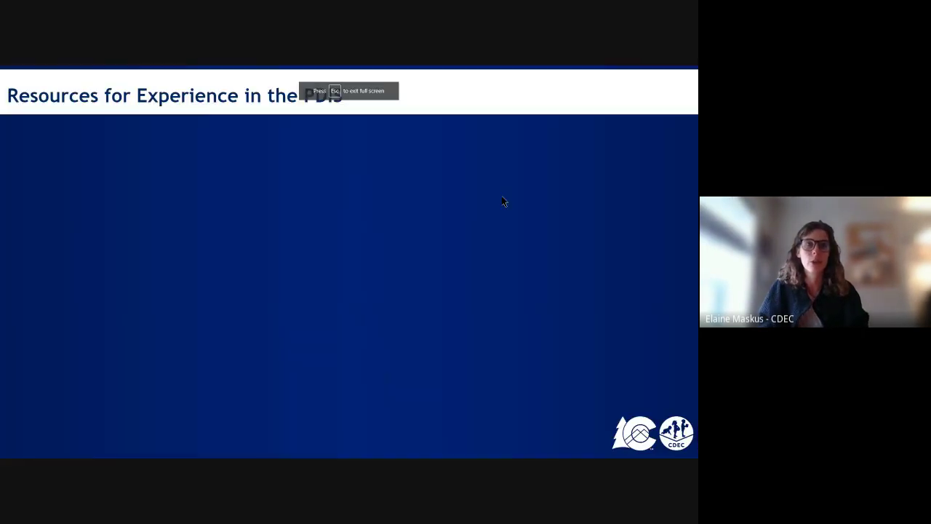
{"action": "left_click", "coordinate": [450, 236]}
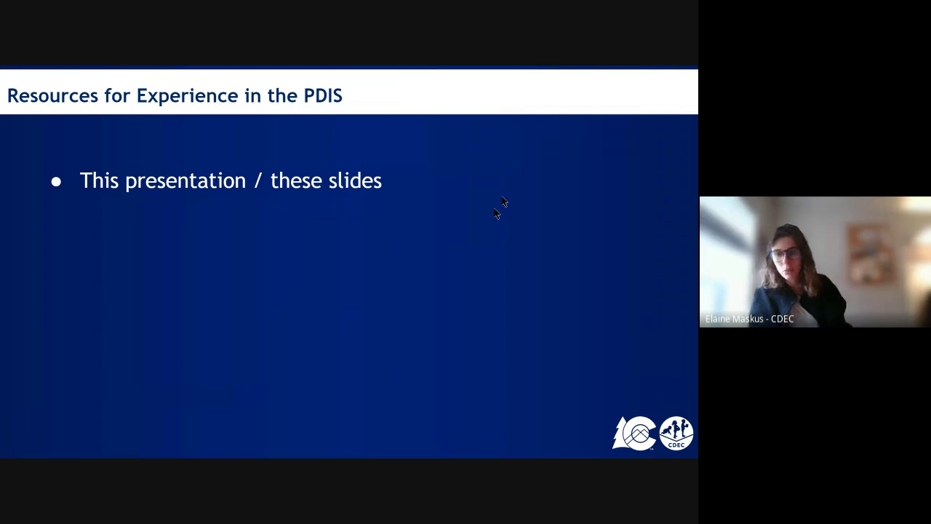
{"action": "key", "text": "Right"}
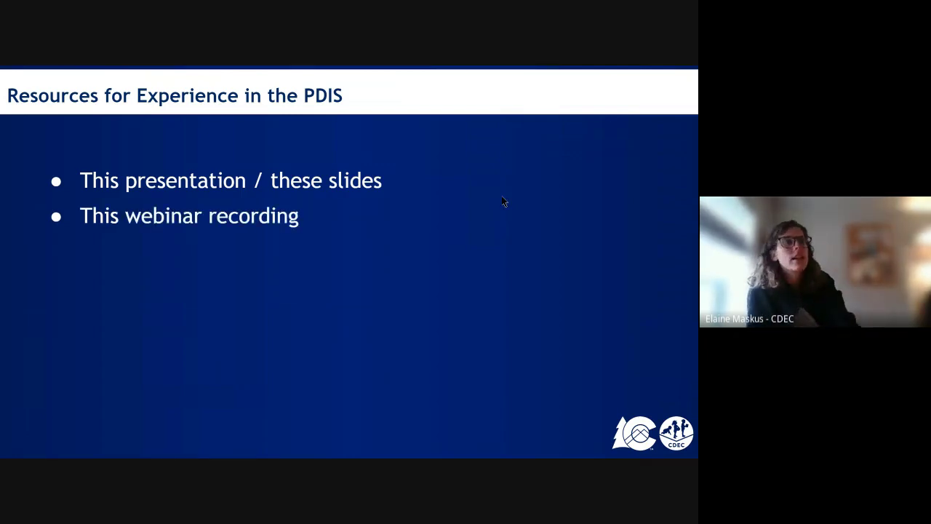
{"action": "key", "text": "Right"}
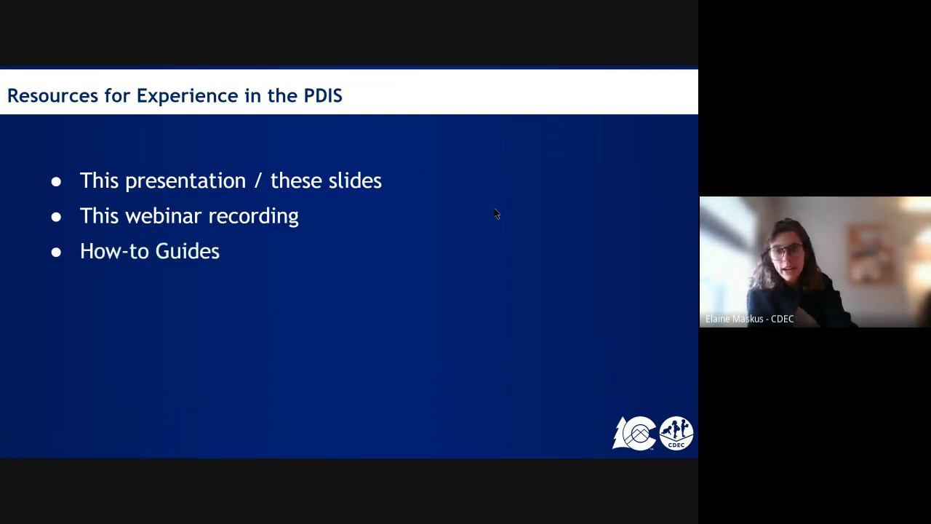